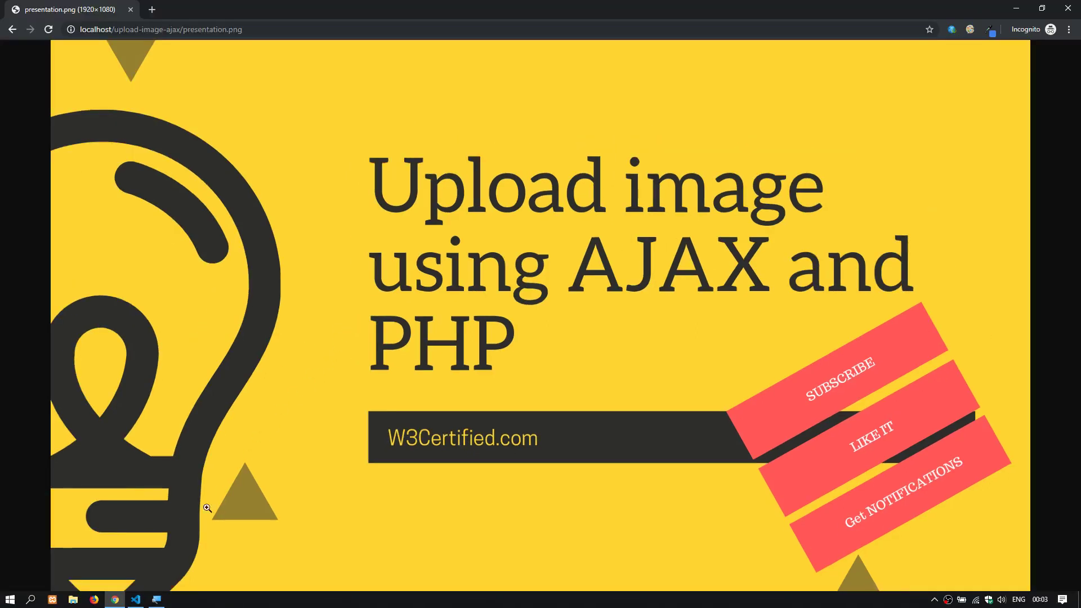
Step: Create a new file named index.html in the project and hide the sidebar
{"action": "left_click", "coordinate": [135, 599]}
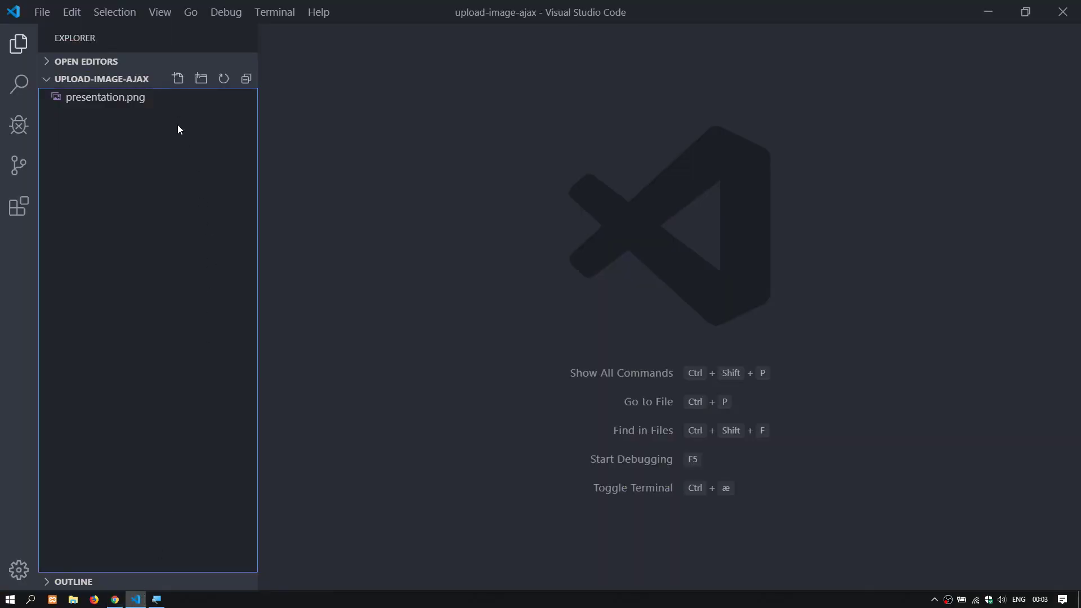
{"action": "left_click", "coordinate": [178, 80]}
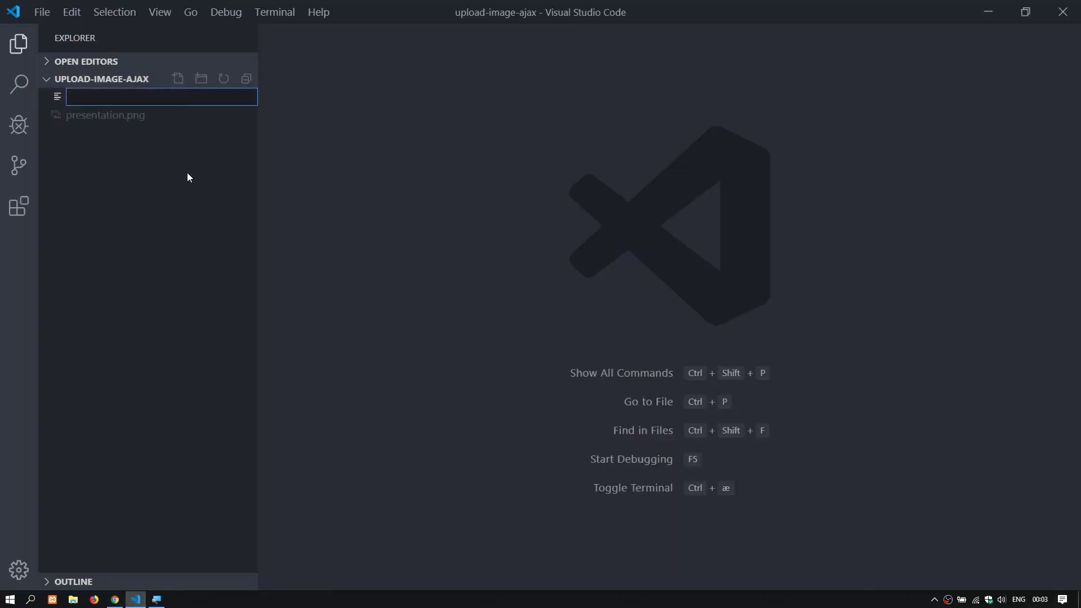
{"action": "type", "text": "index.html"}
{"action": "key", "text": "Return"}
{"action": "key", "text": "ctrl+b"}
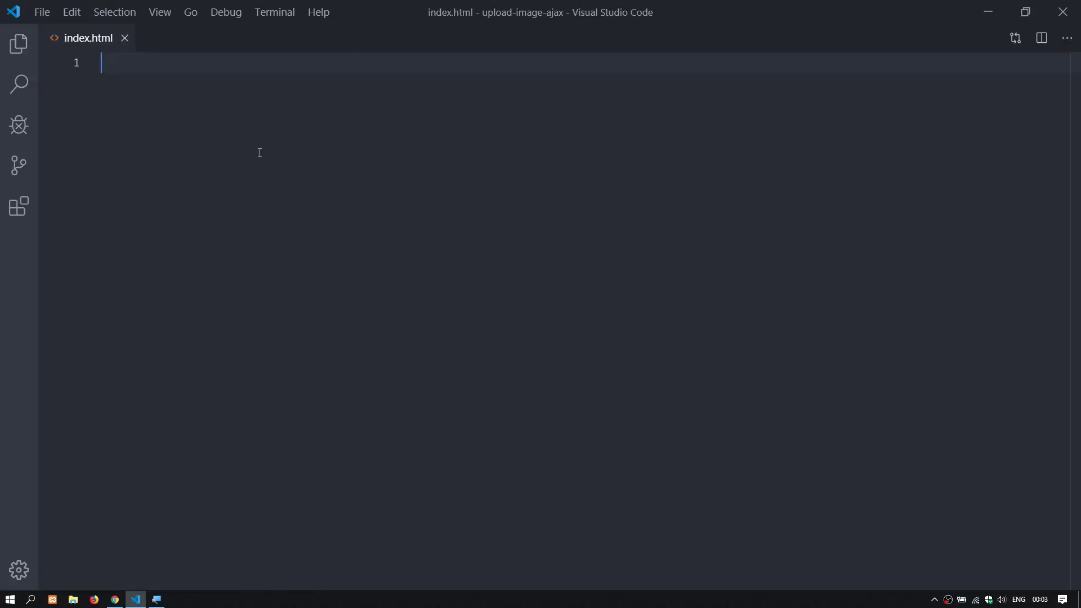
{"action": "type", "text": "html"}
Step: Fill index.html with the HTML5 boilerplate titled 'Upload image' and save it
{"action": "key", "text": "Down"}
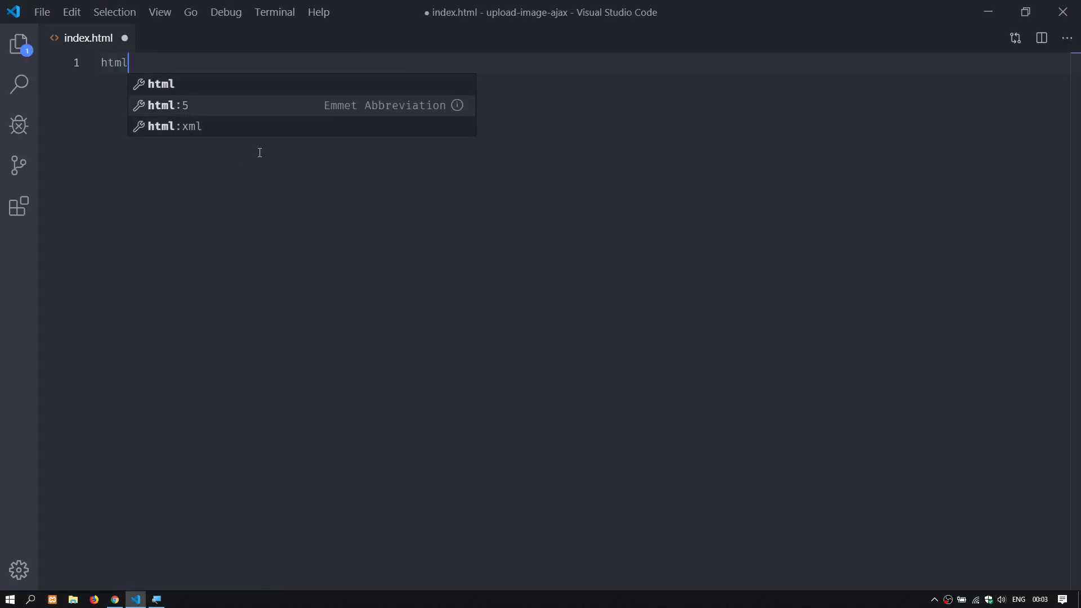
{"action": "key", "text": "Return"}
{"action": "left_click", "coordinate": [244, 148]}
{"action": "double_click", "coordinate": [196, 189]}
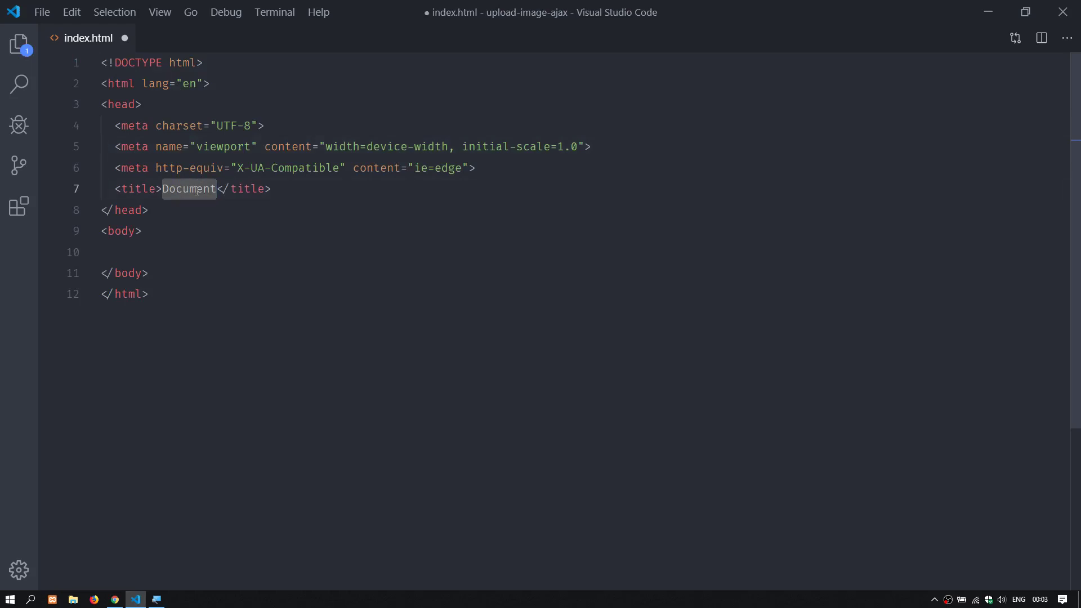
{"action": "type", "text": "Upload image"}
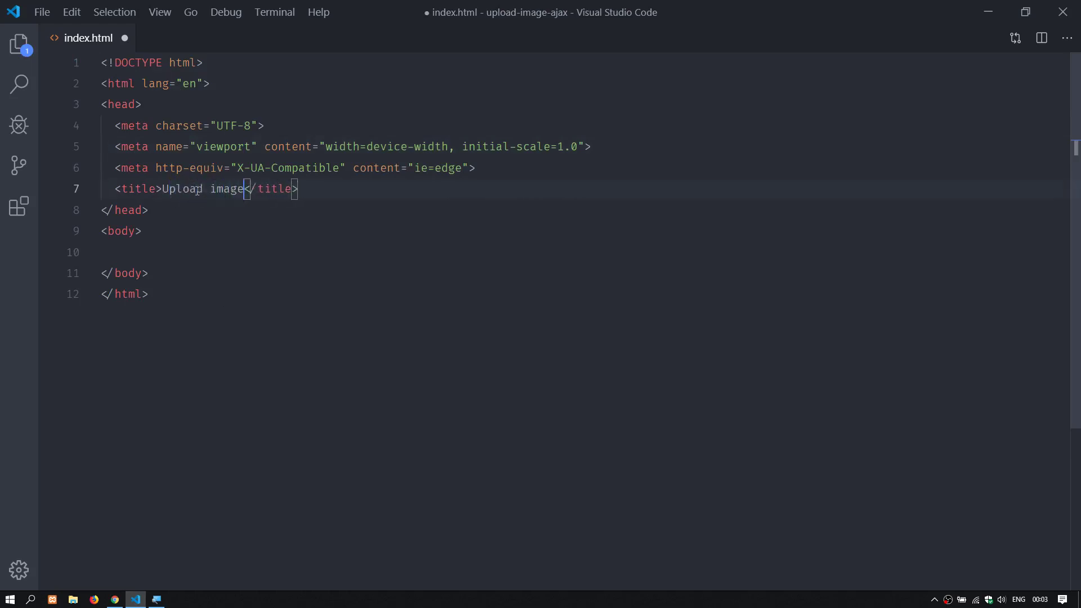
{"action": "key", "text": "ctrl+s"}
{"action": "key", "text": "alt+Tab"}
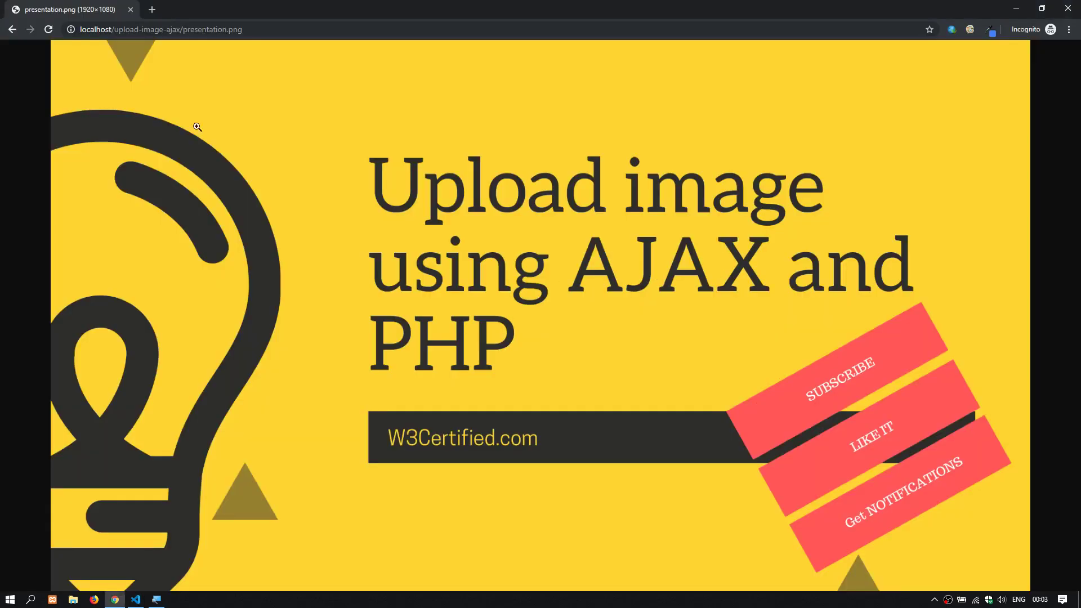
Step: Open a new Chrome tab for the upload-image-ajax project on localhost
{"action": "left_click", "coordinate": [169, 30]}
{"action": "left_click", "coordinate": [152, 10]}
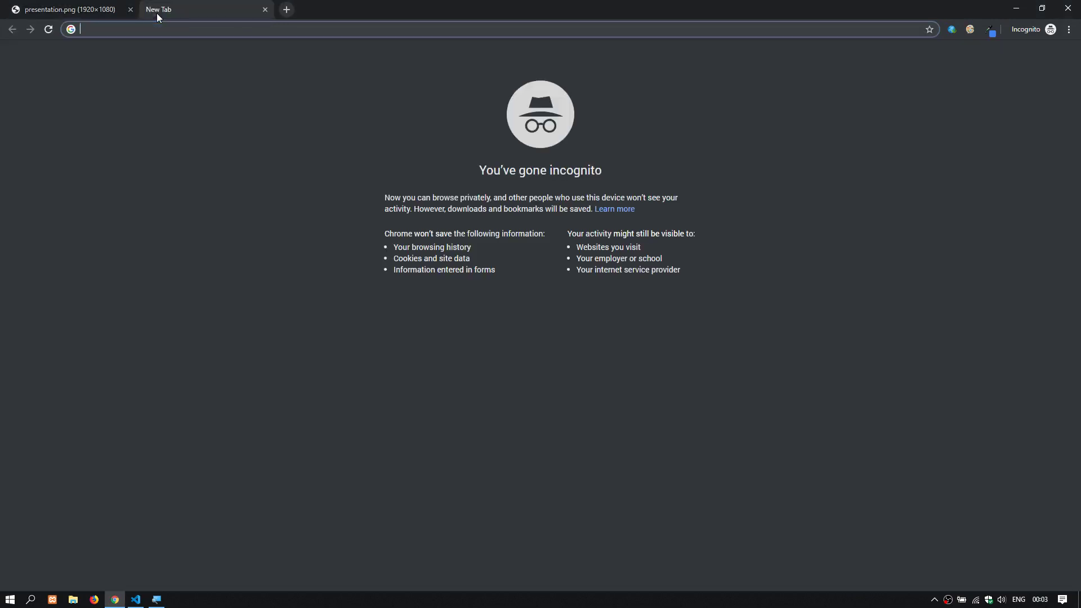
{"action": "type", "text": "localhost"}
{"action": "left_click_drag", "start_coordinate": [210, 28], "coordinate": [351, 28]}
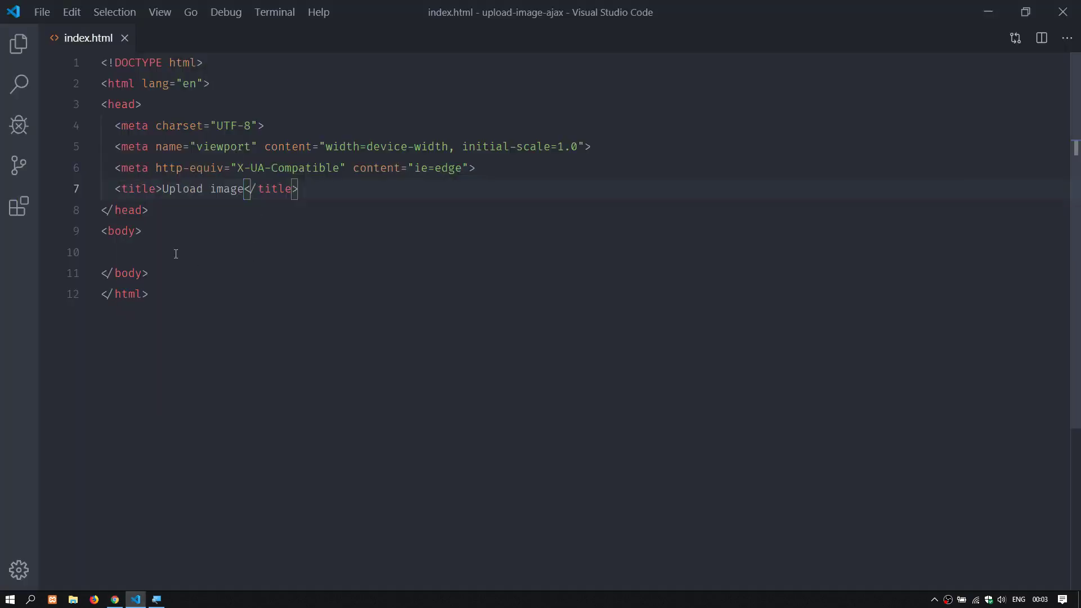
Step: Add an empty form with no action attribute inside the body
{"action": "left_click", "coordinate": [174, 251]}
{"action": "key", "text": "Return"}
{"action": "key", "text": "Return"}
{"action": "key", "text": "Up"}
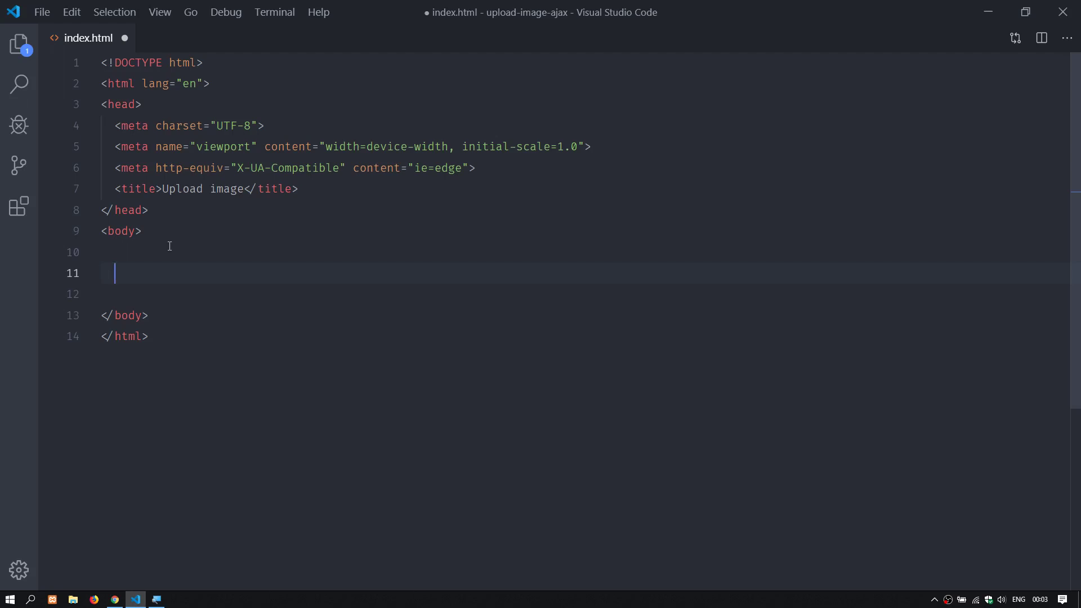
{"action": "type", "text": "form"}
{"action": "key", "text": "Tab"}
{"action": "key", "text": "Delete"}
{"action": "key", "text": "BackSpace"}
{"action": "key", "text": "BackSpace"}
{"action": "key", "text": "BackSpace"}
{"action": "key", "text": "BackSpace"}
{"action": "key", "text": "BackSpace"}
{"action": "key", "text": "BackSpace"}
{"action": "key", "text": "BackSpace"}
{"action": "key", "text": "BackSpace"}
{"action": "key", "text": "BackSpace"}
Step: Put a file input named 'image' inside the form, removing its id attribute
{"action": "key", "text": "ctrl+plus"}
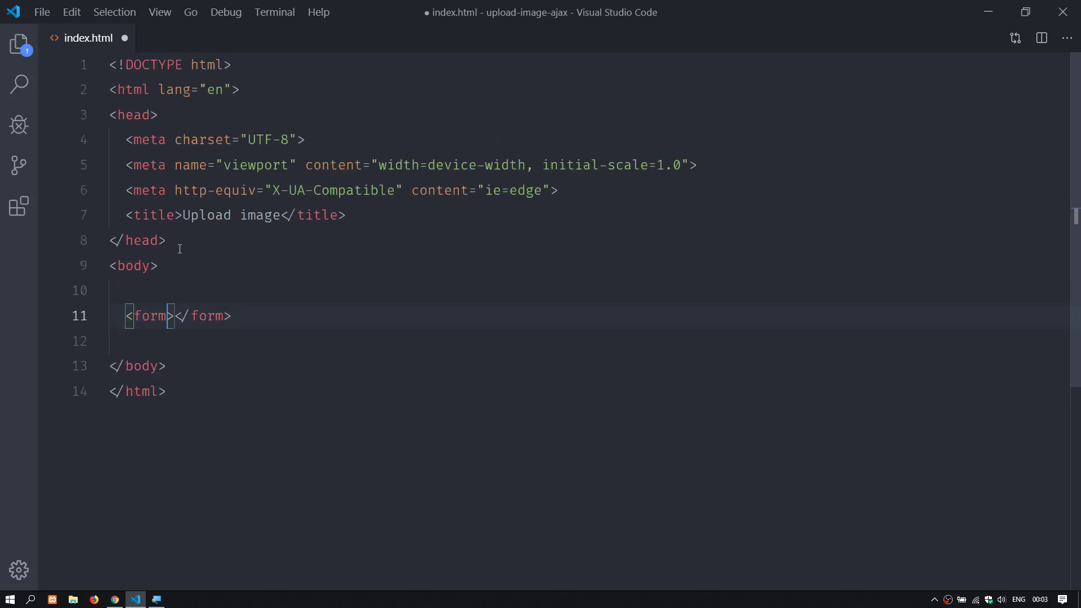
{"action": "left_click", "coordinate": [184, 315]}
{"action": "key", "text": "Return"}
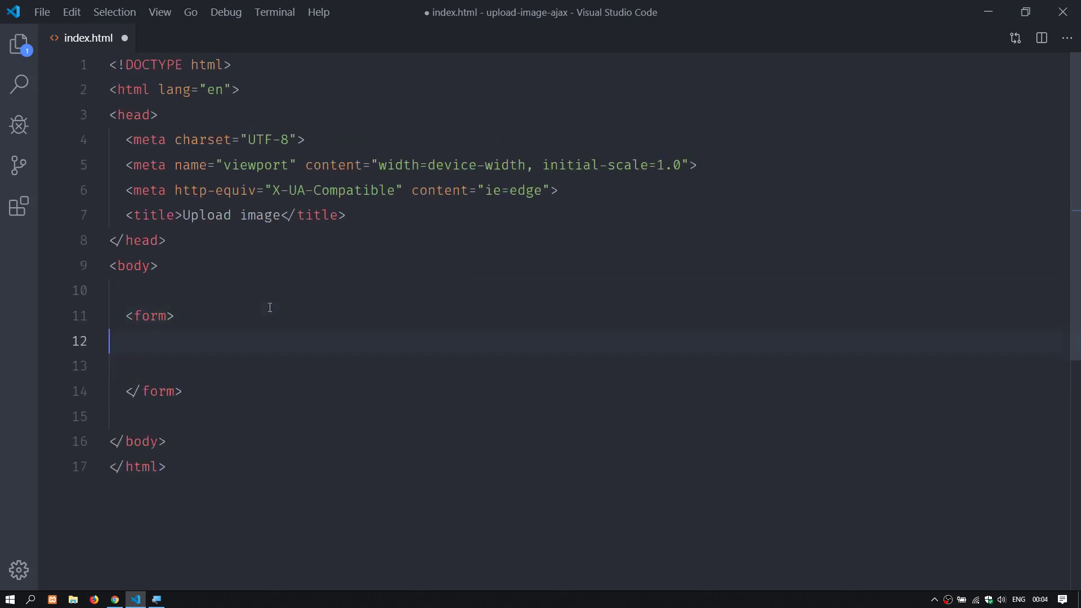
{"action": "type", "text": "input"}
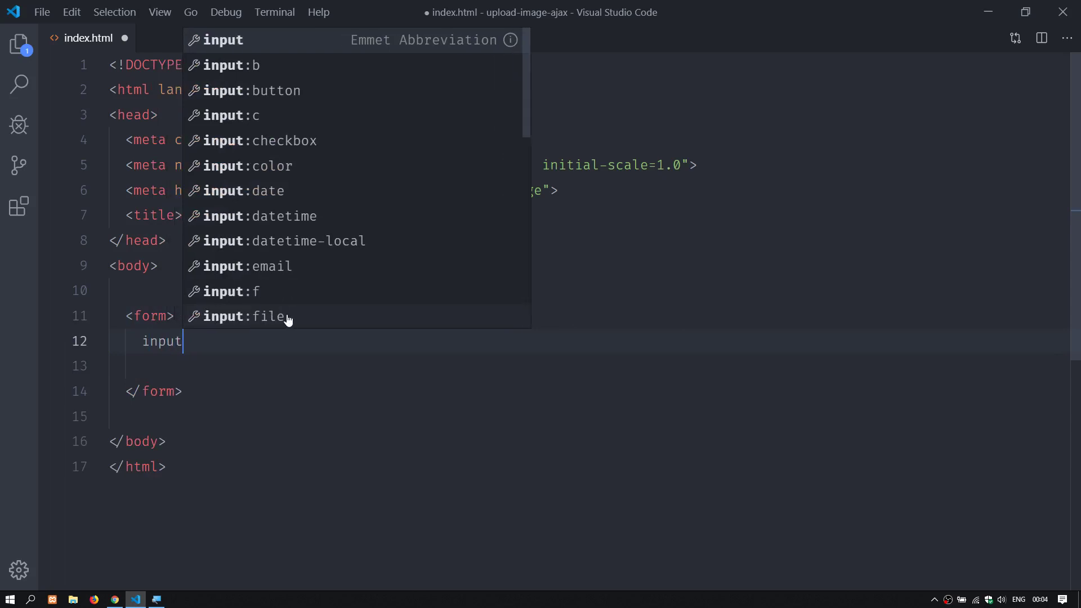
{"action": "left_click", "coordinate": [279, 317]}
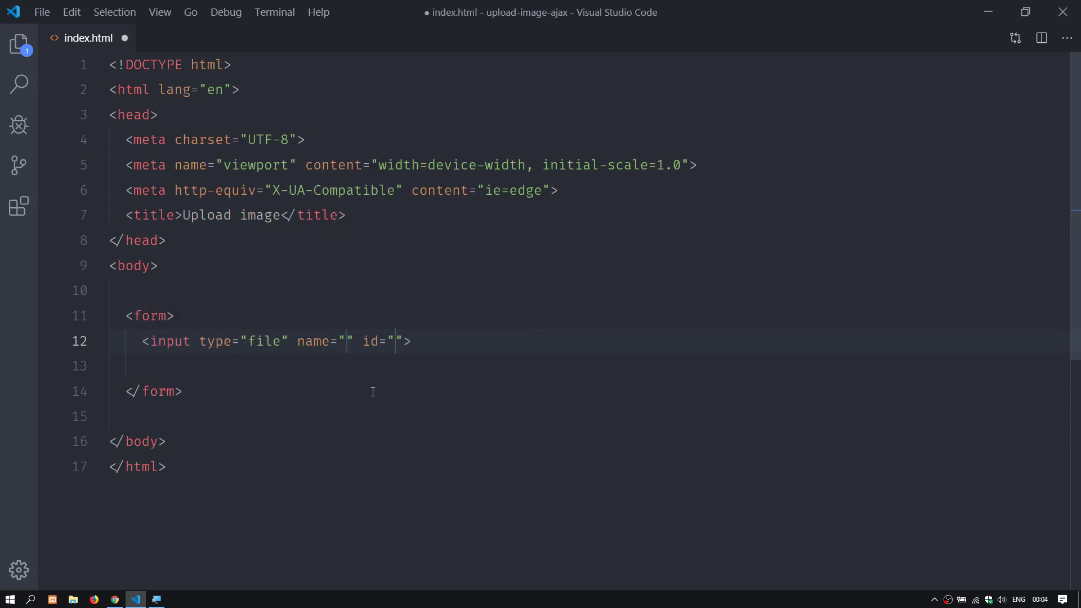
{"action": "type", "text": "image"}
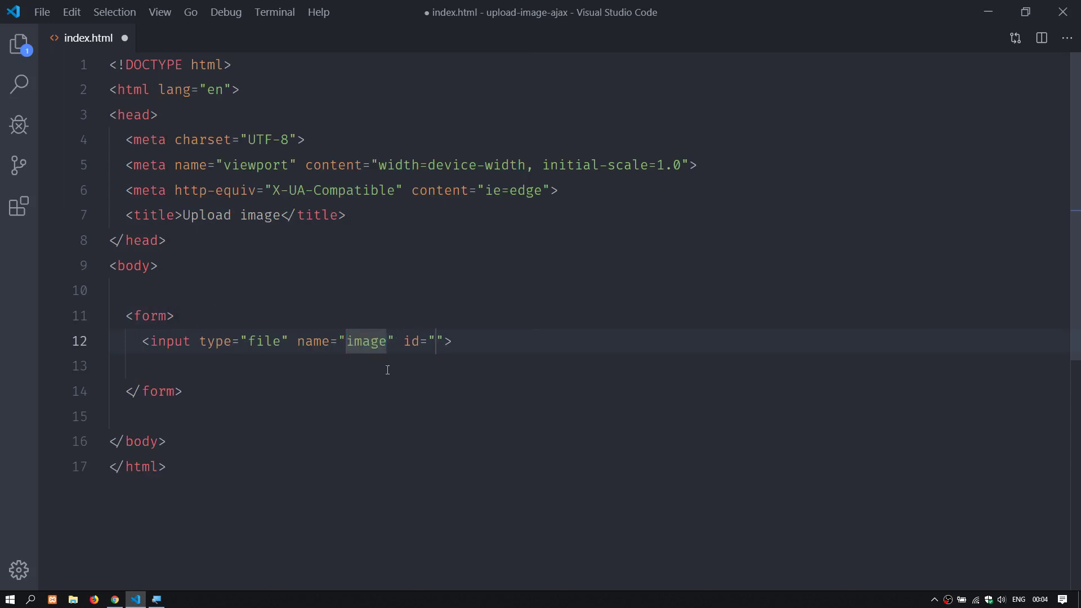
{"action": "left_click_drag", "start_coordinate": [405, 341], "coordinate": [444, 342]}
{"action": "key", "text": "BackSpace"}
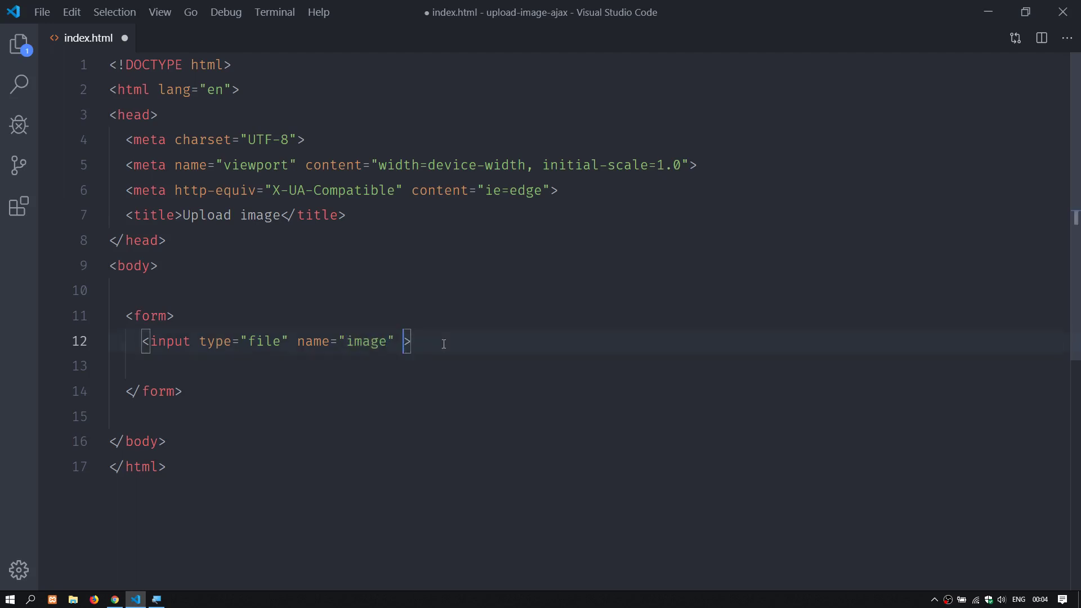
Step: Add an 'Upload Image' button below the file input, tidy blank lines, and save
{"action": "key", "text": "End"}
{"action": "key", "text": "Return"}
{"action": "type", "text": "button"}
{"action": "key", "text": "Tab"}
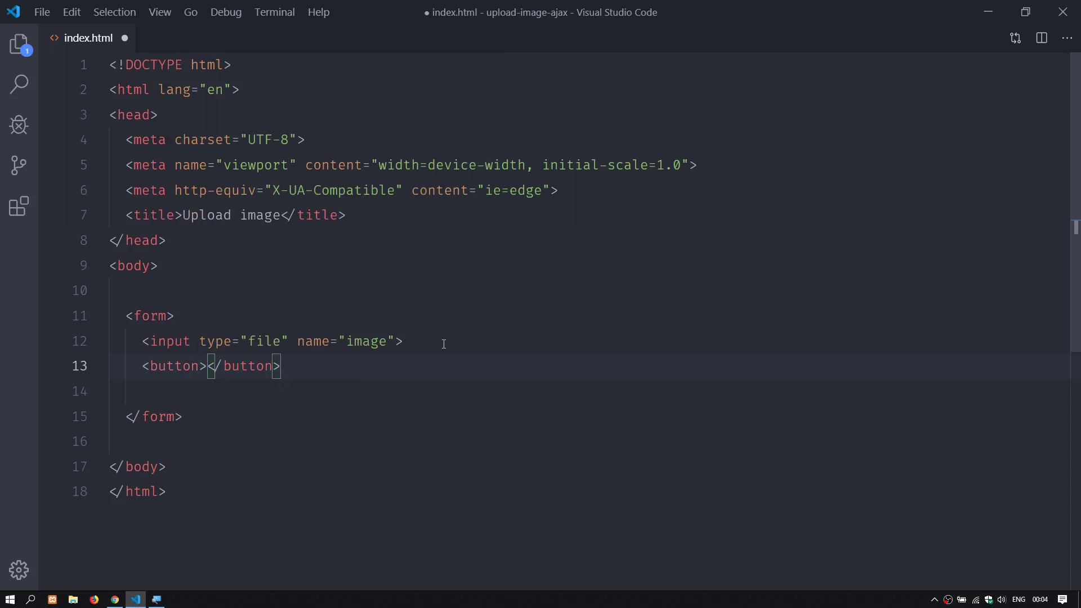
{"action": "type", "text": "Upload "}
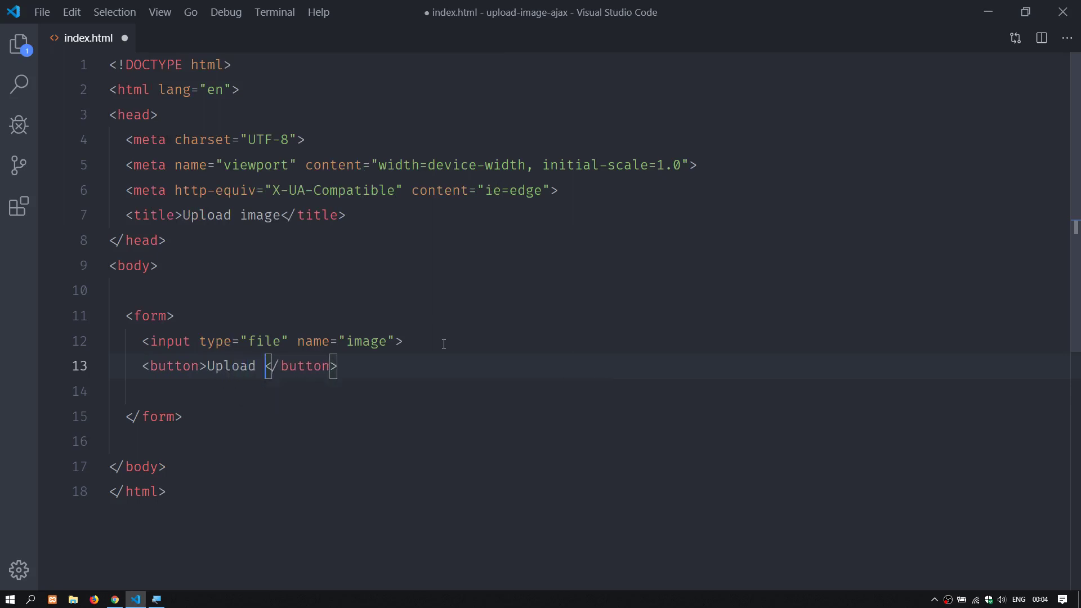
{"action": "type", "text": "Image"}
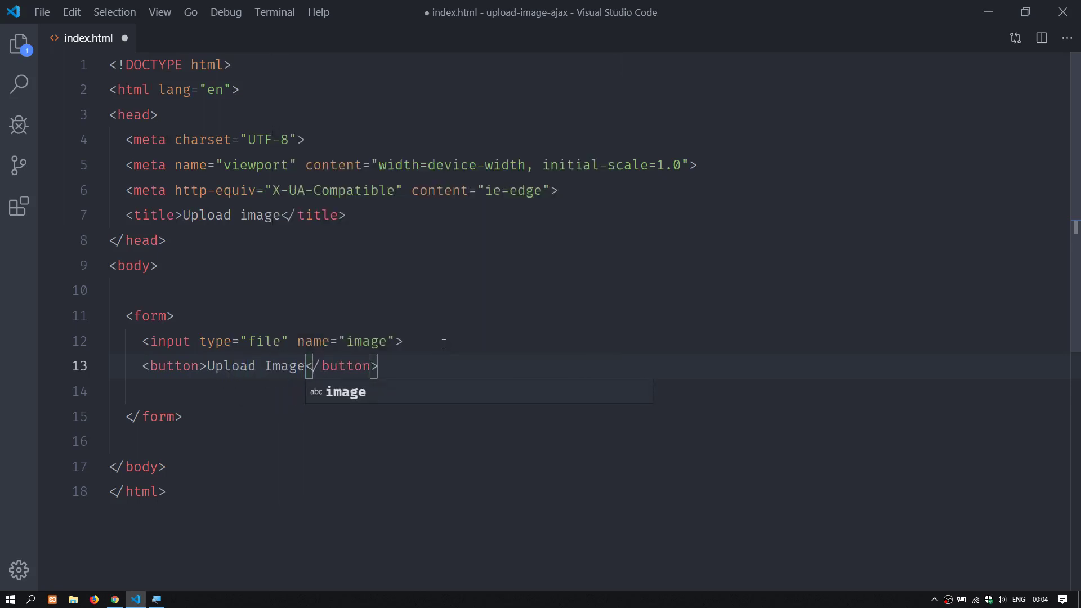
{"action": "key", "text": "Escape"}
{"action": "key", "text": "Down"}
{"action": "key", "text": "BackSpace"}
{"action": "key", "text": "BackSpace"}
{"action": "key", "text": "ctrl+s"}
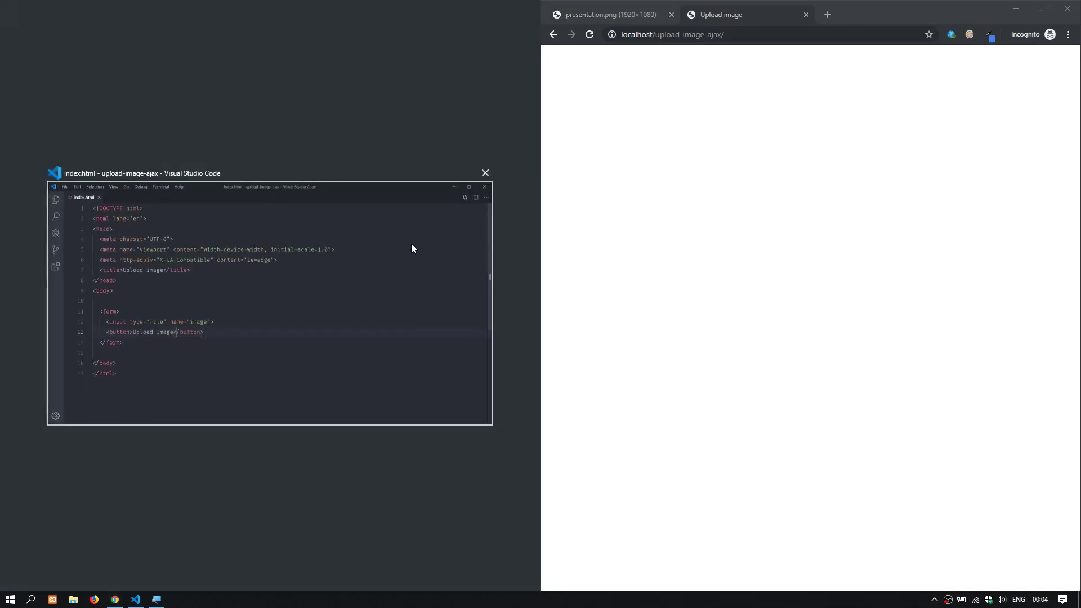
Step: Tile the editor and Chrome side by side, reload the page, and open Choose File
{"action": "left_click", "coordinate": [271, 296]}
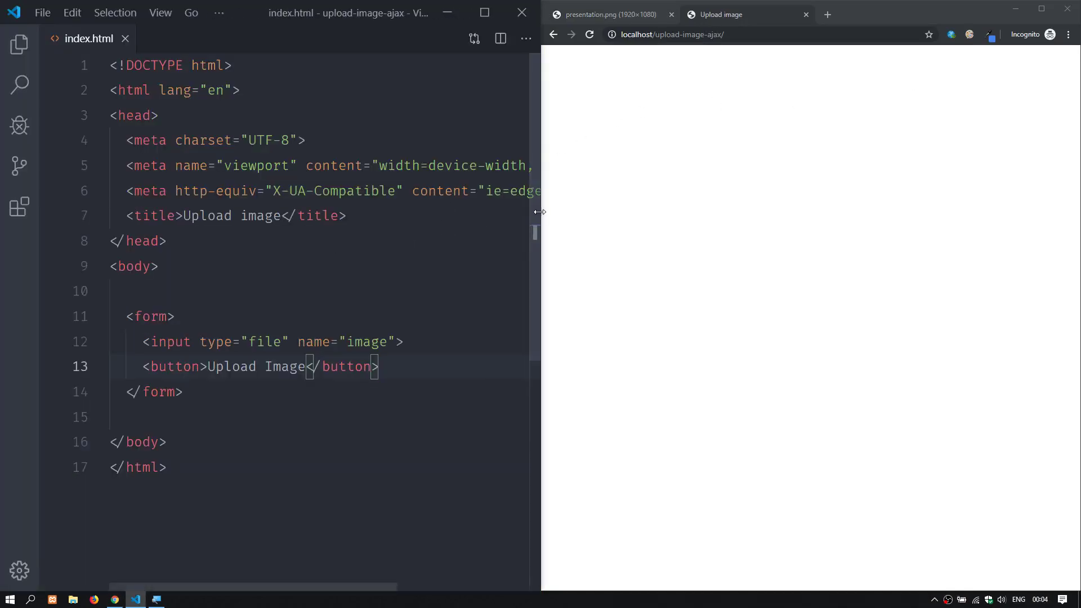
{"action": "left_click_drag", "start_coordinate": [542, 217], "coordinate": [794, 217]}
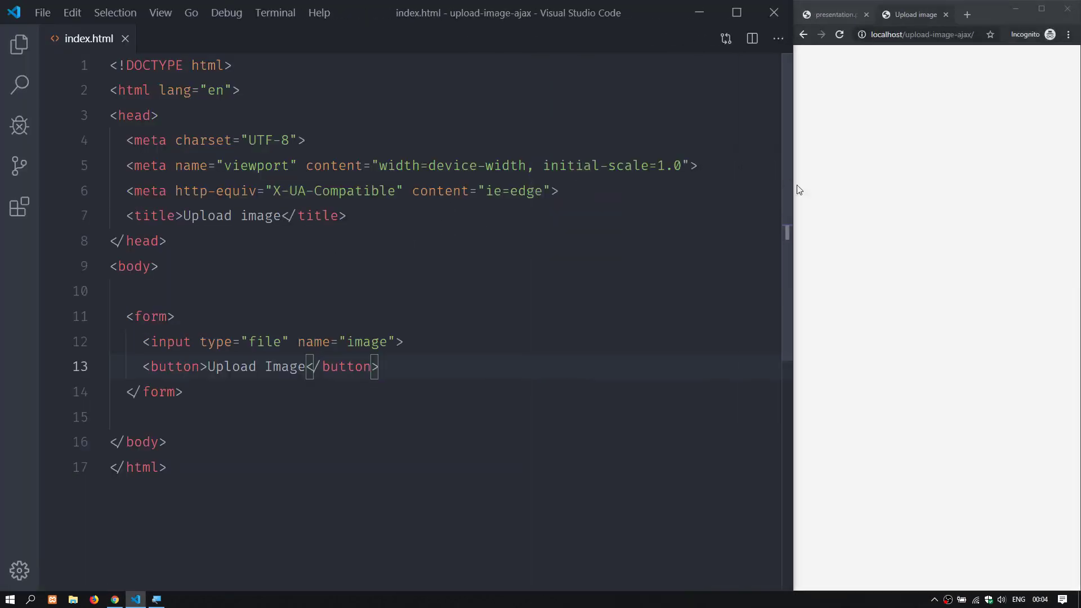
{"action": "left_click", "coordinate": [840, 34]}
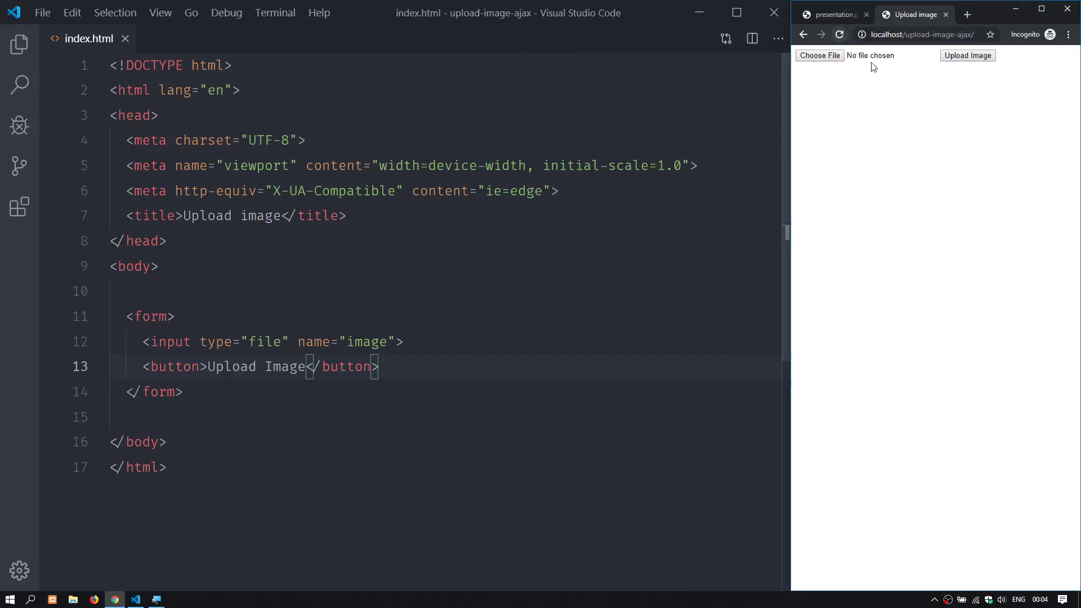
{"action": "scroll", "coordinate": [888, 165], "scroll_direction": "up", "scroll_amount": 2, "text": "ctrl"}
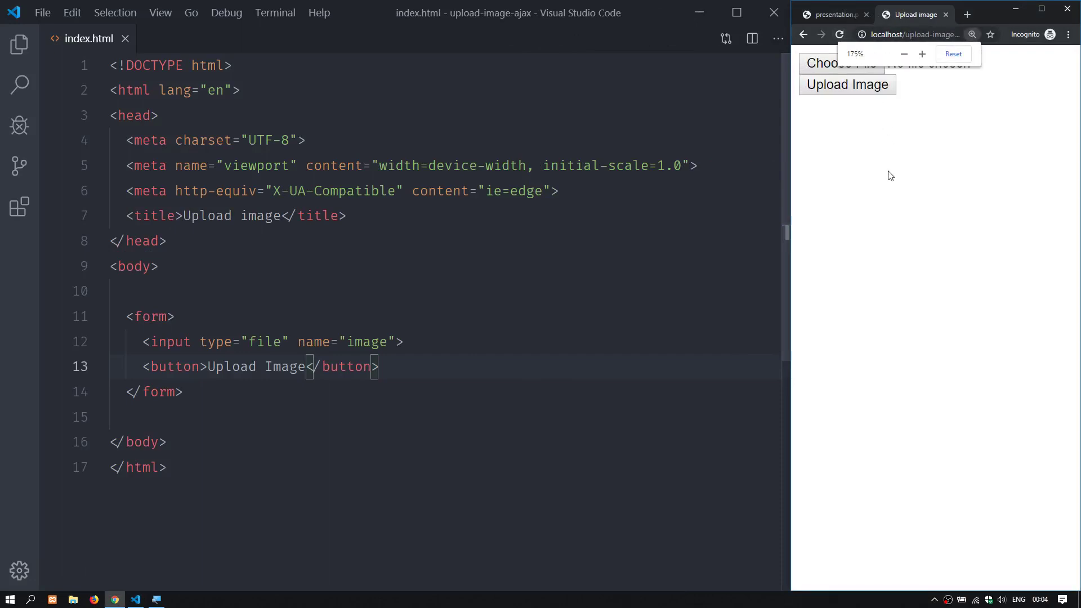
{"action": "scroll", "coordinate": [889, 169], "scroll_direction": "up", "scroll_amount": 2}
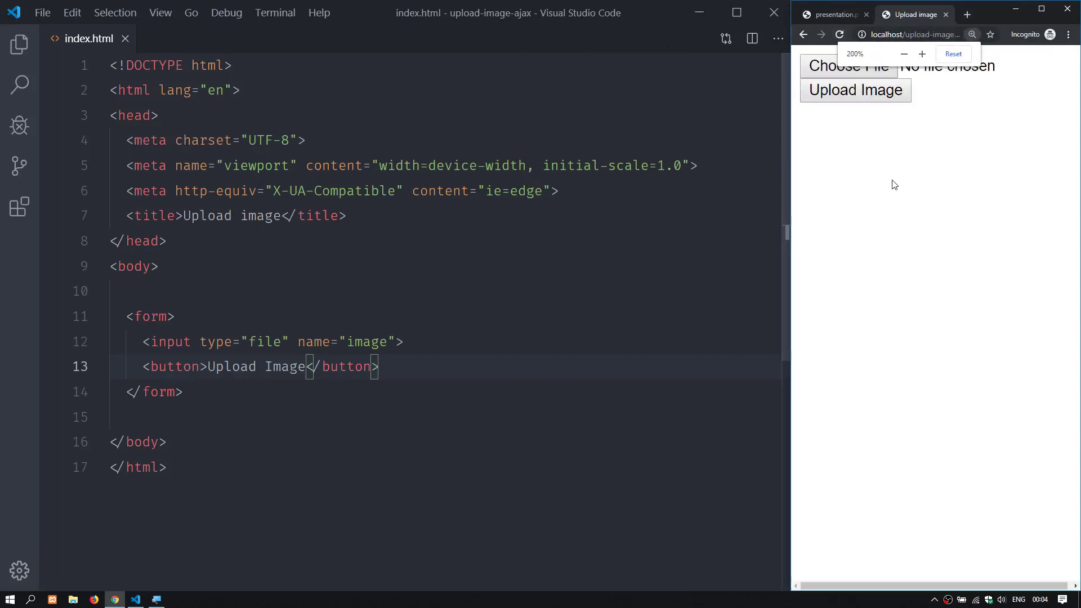
{"action": "left_click", "coordinate": [854, 69]}
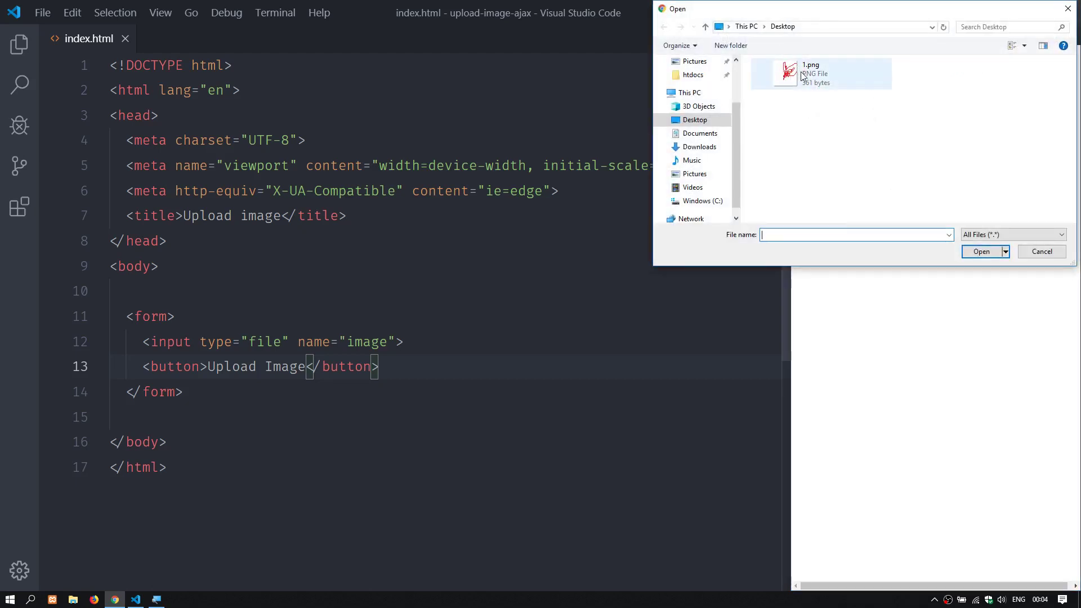
Step: Cancel the file chooser and add an empty script block after the form
{"action": "left_click", "coordinate": [1041, 251]}
{"action": "left_click", "coordinate": [157, 266]}
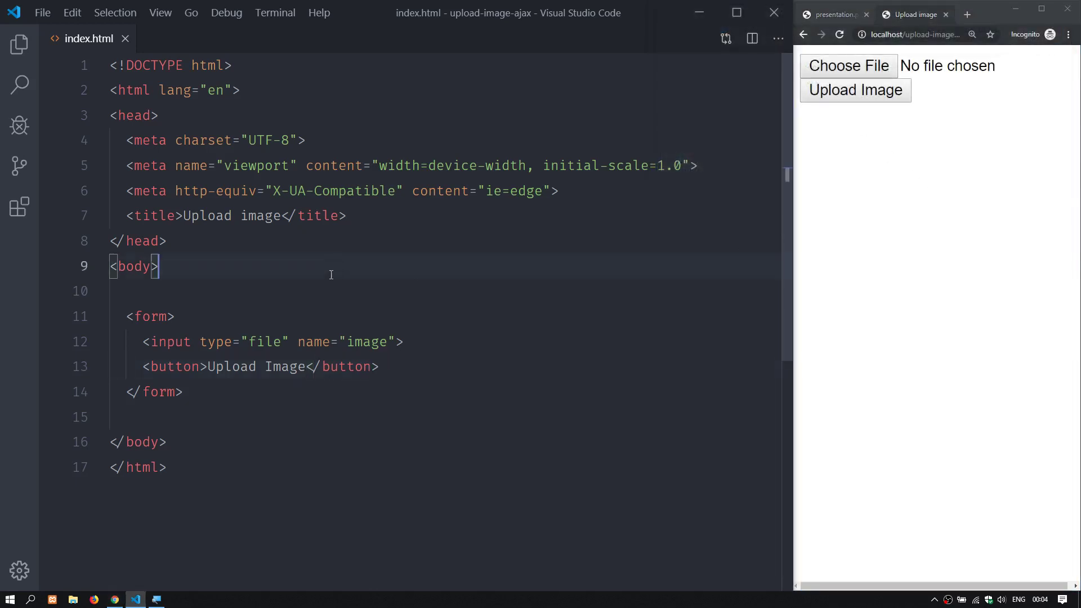
{"action": "scroll", "coordinate": [325, 298], "scroll_direction": "down", "scroll_amount": 3}
{"action": "scroll", "coordinate": [324, 298], "scroll_direction": "down", "scroll_amount": 2}
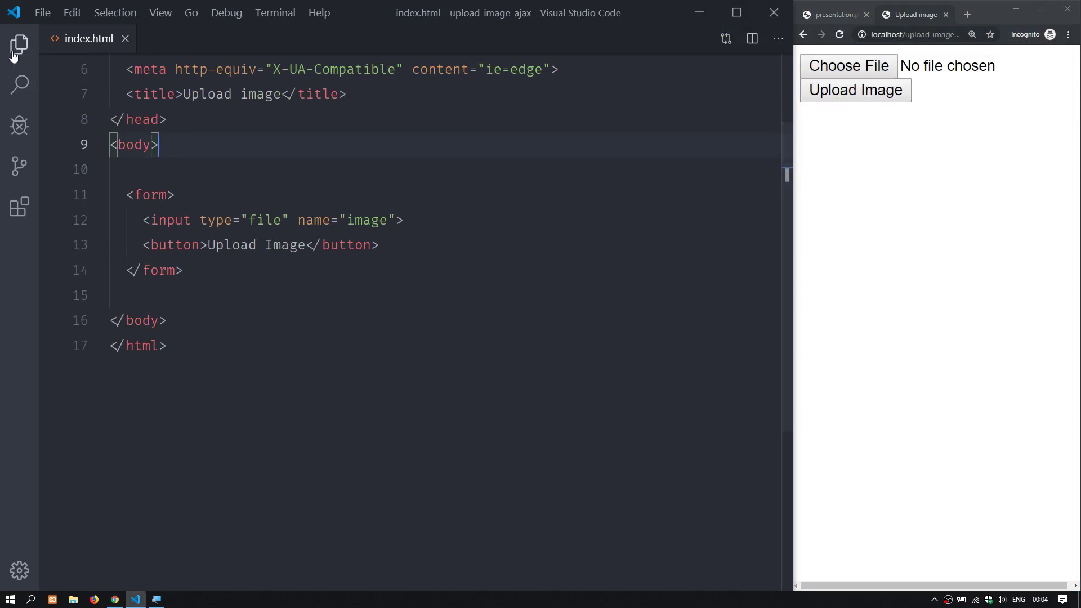
{"action": "left_click", "coordinate": [182, 295]}
{"action": "key", "text": "Return"}
{"action": "key", "text": "Return"}
{"action": "key", "text": "Tab"}
{"action": "type", "text": "script"}
{"action": "key", "text": "Tab"}
{"action": "key", "text": "Return"}
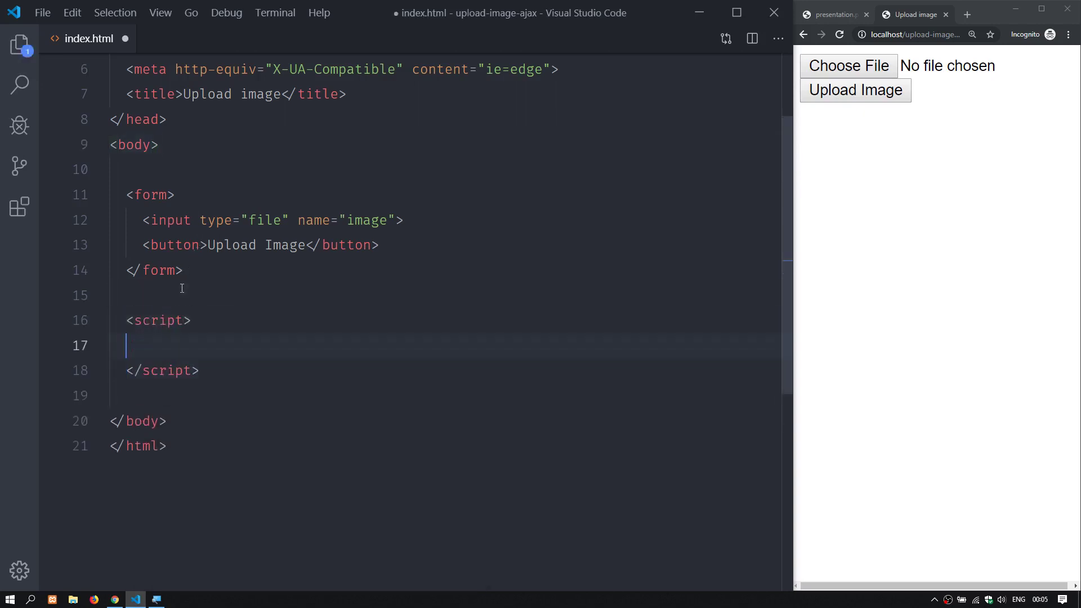
Step: Add onclick="uploadImage()" to the button, define uploadImage logging 'OOOO', and save
{"action": "left_click_drag", "start_coordinate": [179, 245], "coordinate": [258, 245]}
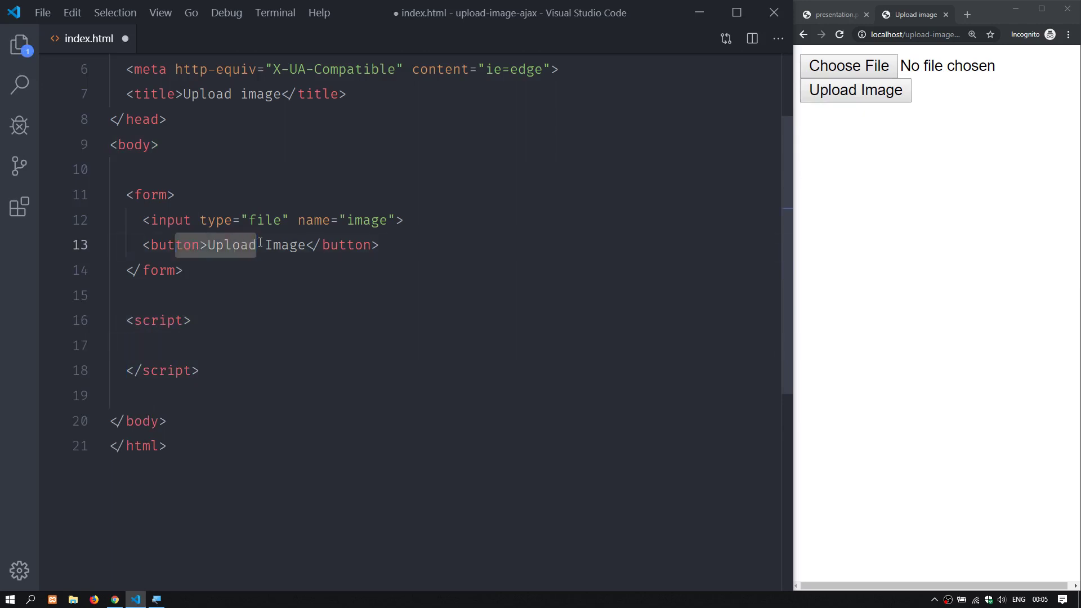
{"action": "left_click", "coordinate": [199, 245]}
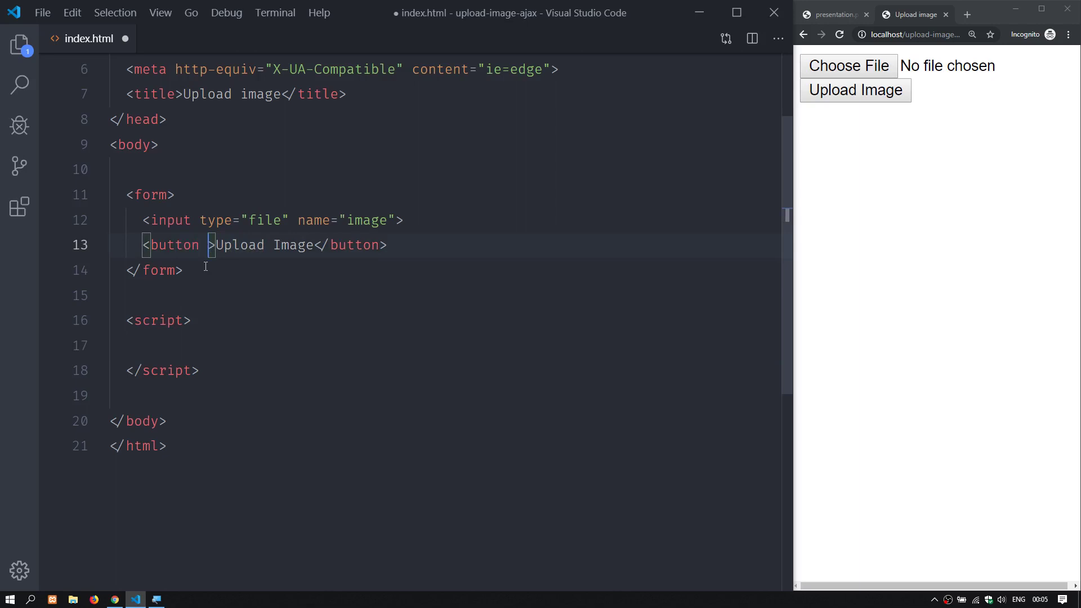
{"action": "type", "text": "onclick="}
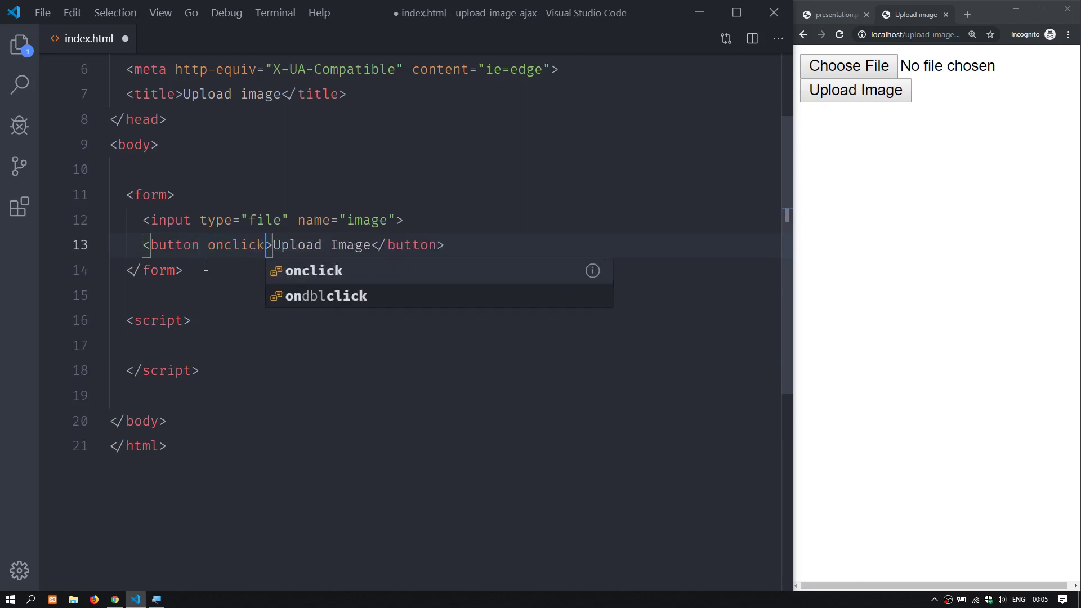
{"action": "type", "text": "\""}
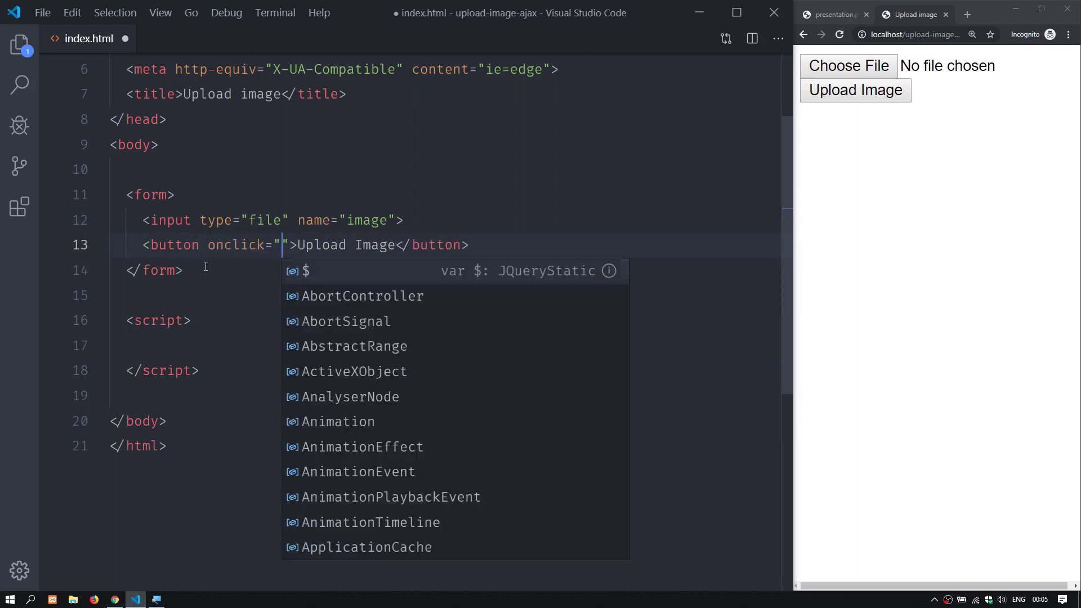
{"action": "type", "text": "uploadImage"}
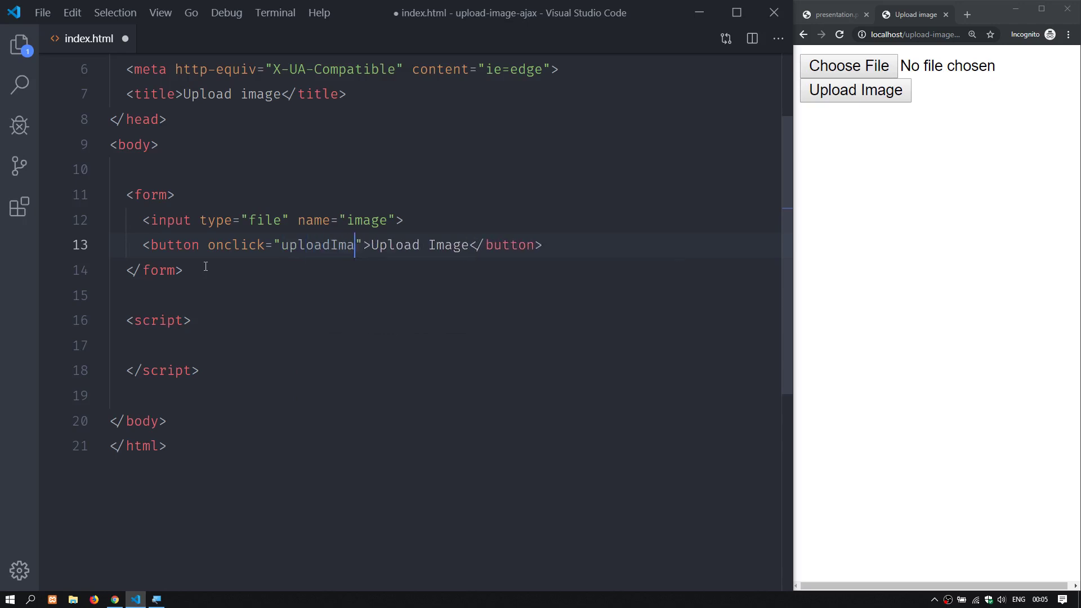
{"action": "type", "text": "()"}
{"action": "left_click", "coordinate": [188, 342]}
{"action": "type", "text": "function uploadImage(){"}
{"action": "key", "text": "Return"}
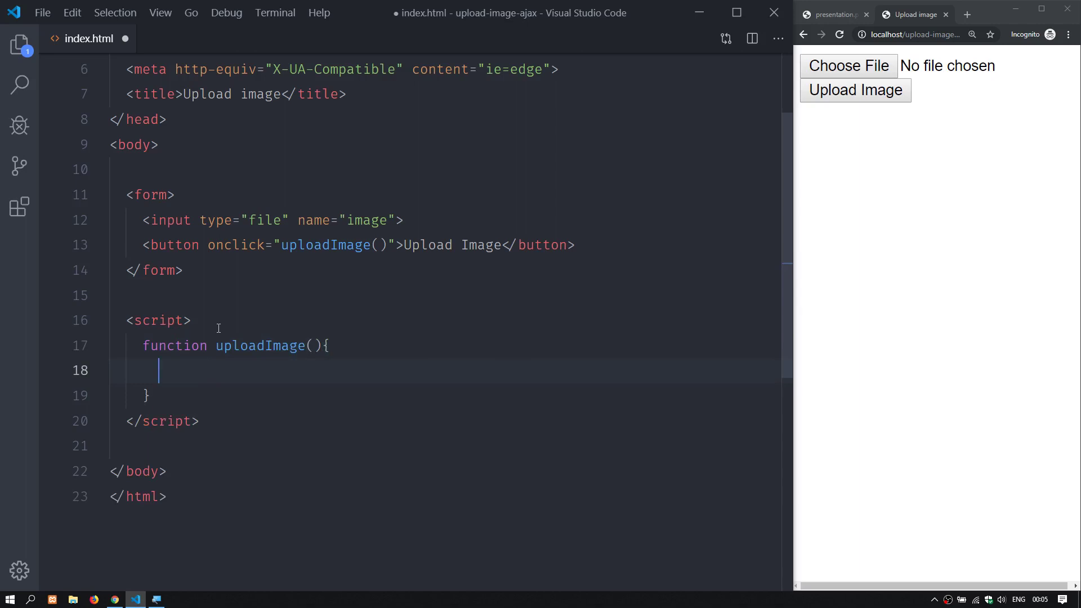
{"action": "type", "text": "console.log('OOOO"}
{"action": "key", "text": "ctrl+s"}
Step: Open the Chrome DevTools console and test the Upload Image button several times
{"action": "left_click", "coordinate": [863, 192]}
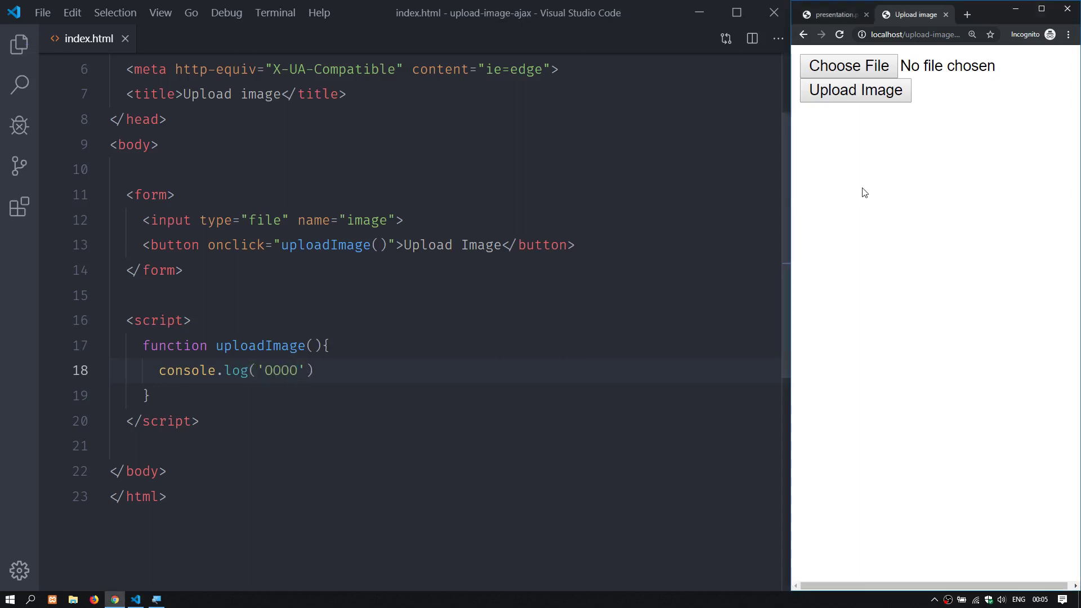
{"action": "key", "text": "F12"}
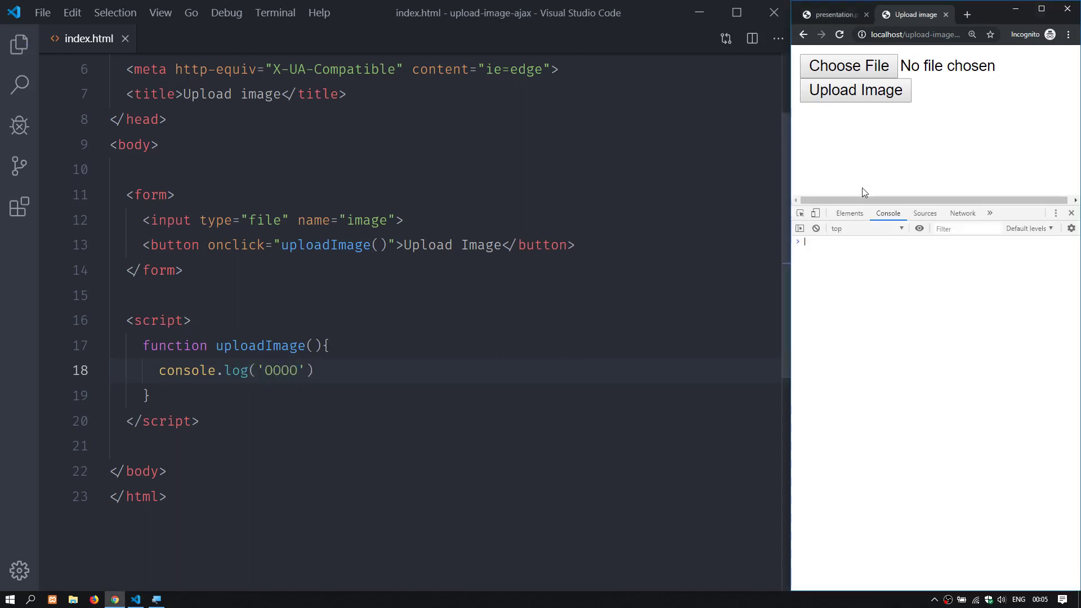
{"action": "left_click", "coordinate": [857, 90]}
{"action": "left_click", "coordinate": [865, 92]}
{"action": "left_click", "coordinate": [856, 90]}
Step: Add onsubmit="return false" to the form tag and save index.html
{"action": "left_click_drag", "start_coordinate": [134, 195], "coordinate": [183, 271]}
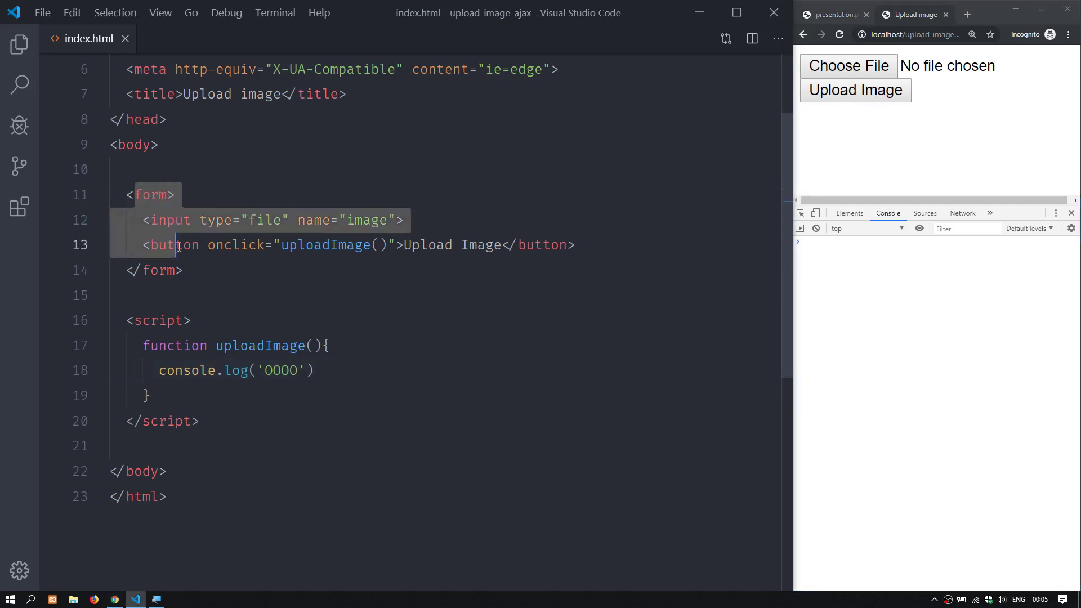
{"action": "left_click", "coordinate": [175, 195]}
{"action": "scroll", "coordinate": [175, 195], "scroll_direction": "up", "scroll_amount": 1}
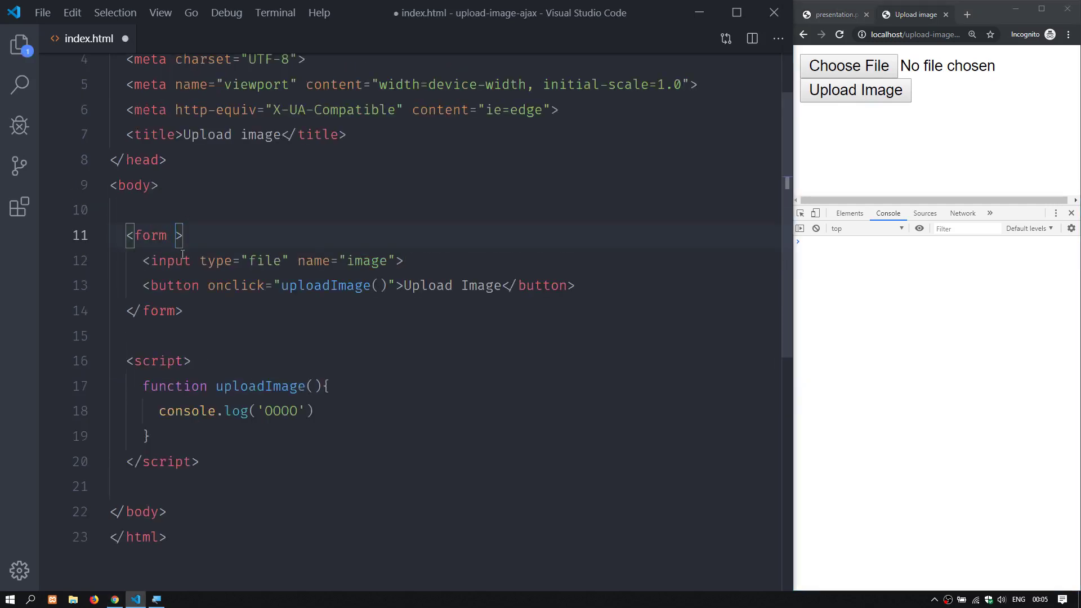
{"action": "type", "text": "onsub"}
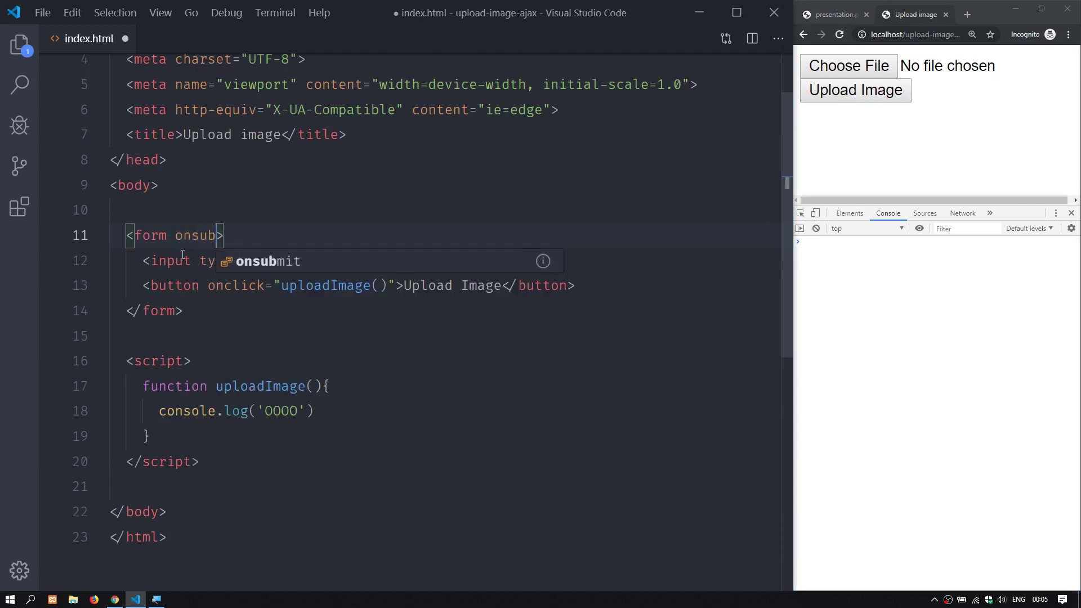
{"action": "type", "text": "m"}
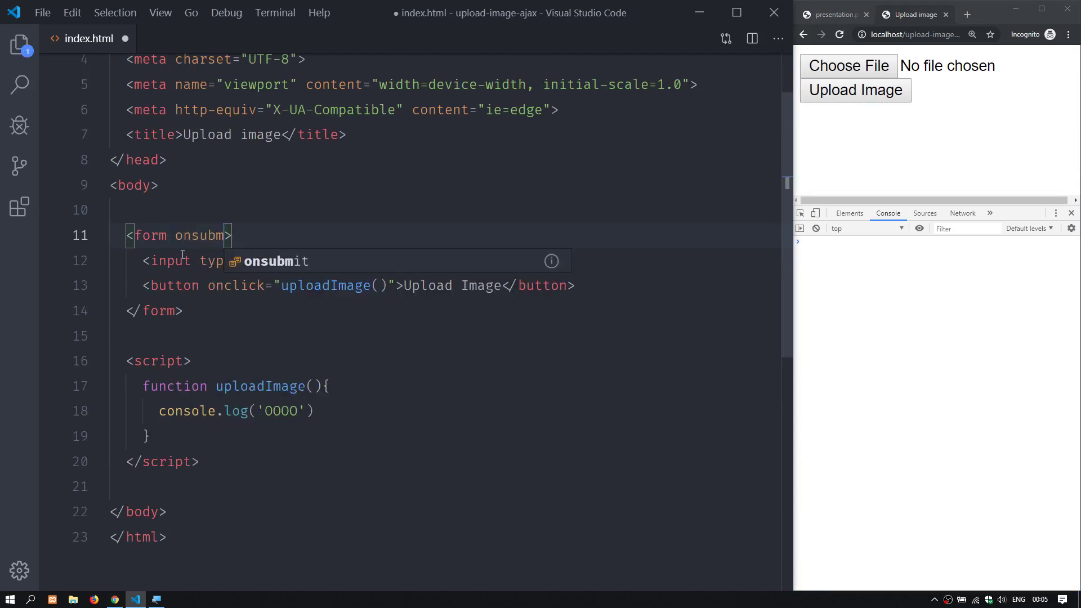
{"action": "type", "text": "it=\"returl"}
{"action": "key", "text": "BackSpace"}
{"action": "key", "text": "BackSpace"}
{"action": "key", "text": "BackSpace"}
{"action": "type", "text": "rn false"}
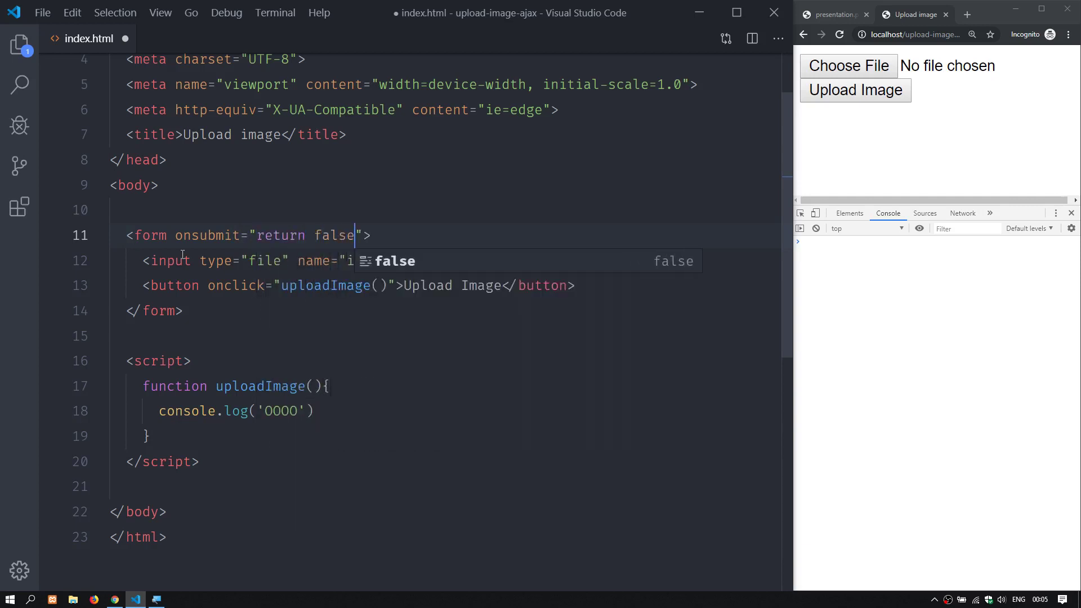
{"action": "key", "text": "ctrl+s"}
Step: Reload the page and click Upload Image repeatedly, confirming 'OOOO' logs each time
{"action": "left_click", "coordinate": [840, 34]}
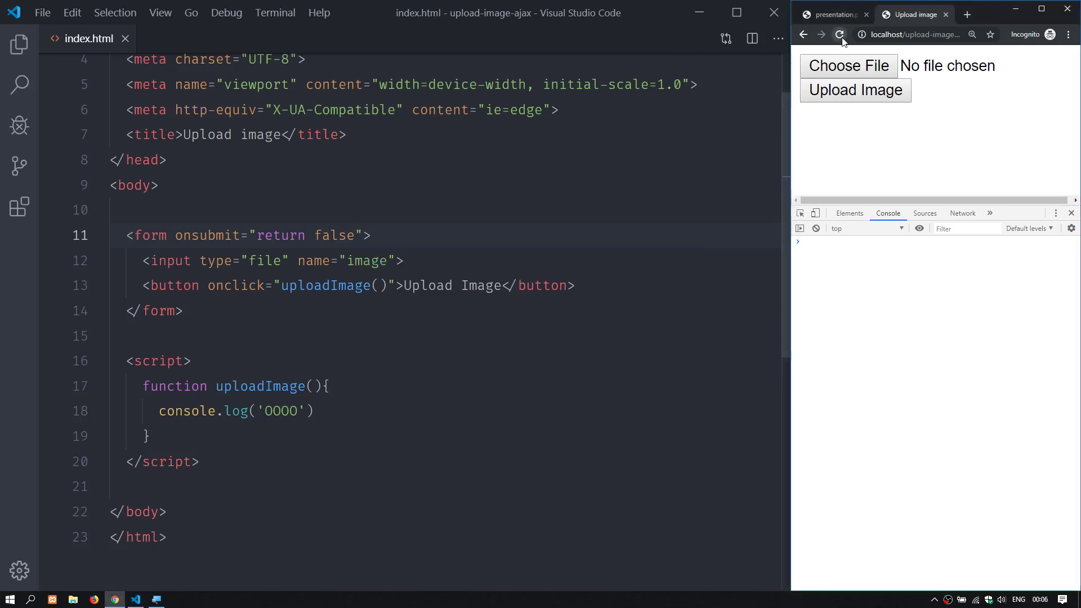
{"action": "left_click", "coordinate": [850, 92]}
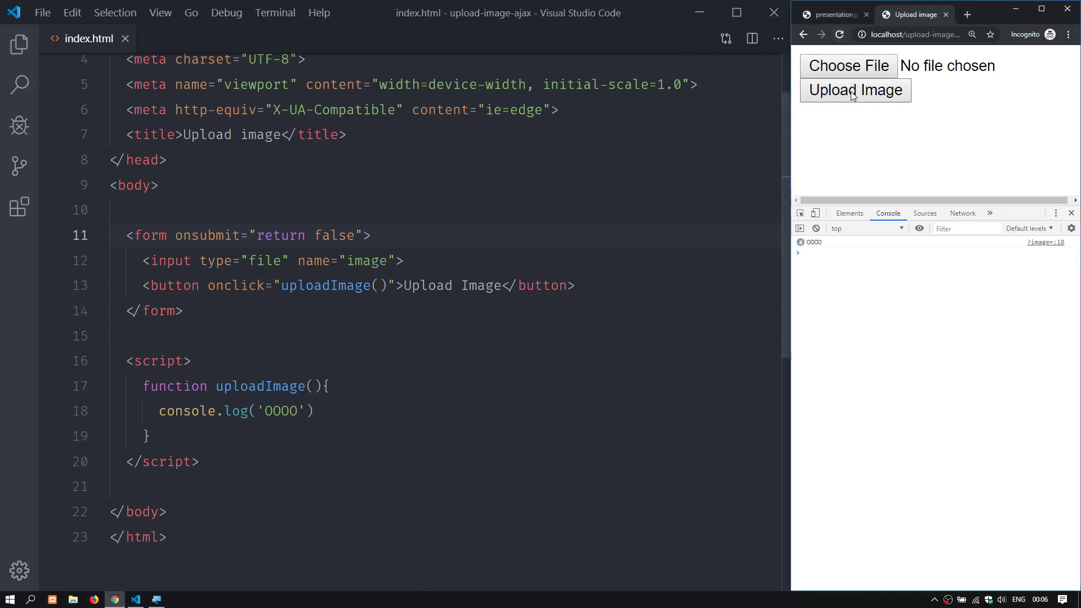
{"action": "left_click", "coordinate": [850, 91]}
{"action": "key", "text": "ctrl+plus"}
{"action": "key", "text": "ctrl+plus"}
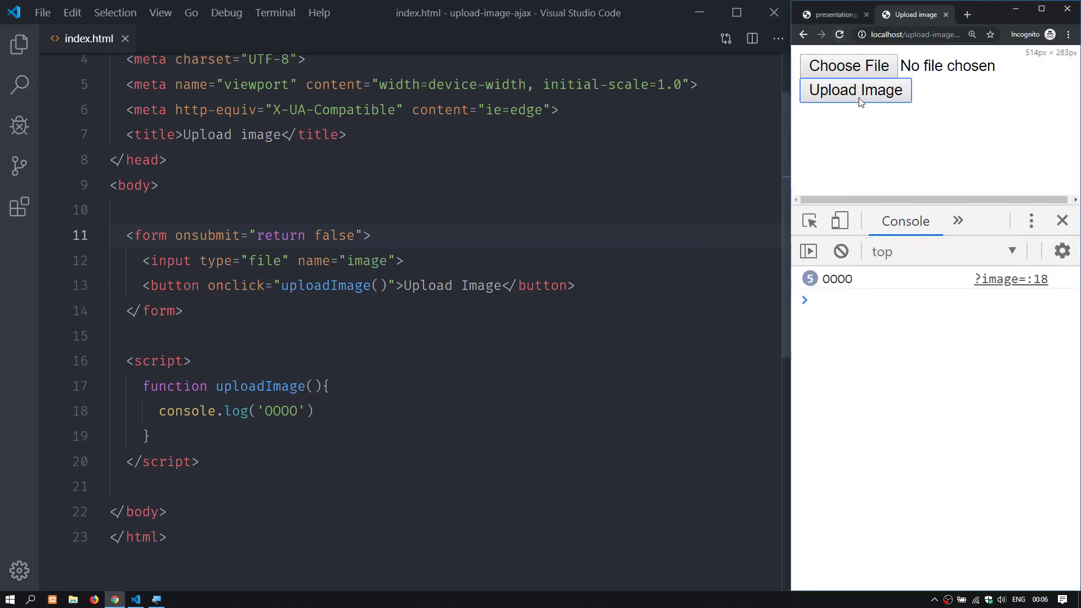
{"action": "left_click", "coordinate": [861, 97]}
{"action": "left_click", "coordinate": [861, 97]}
{"action": "scroll", "coordinate": [228, 306], "scroll_direction": "down", "scroll_amount": 2}
{"action": "left_click_drag", "start_coordinate": [159, 290], "coordinate": [325, 270]}
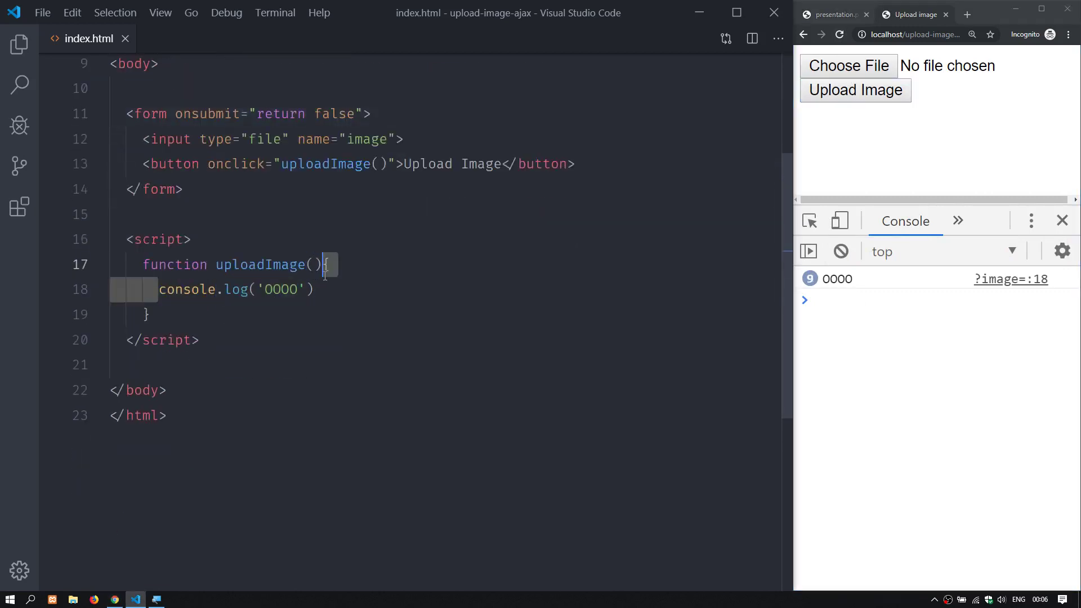
Step: Replace the console.log line with a fetch('api-upload-image.php') call
{"action": "left_click_drag", "start_coordinate": [159, 290], "coordinate": [316, 290]}
{"action": "key", "text": "BackSpace"}
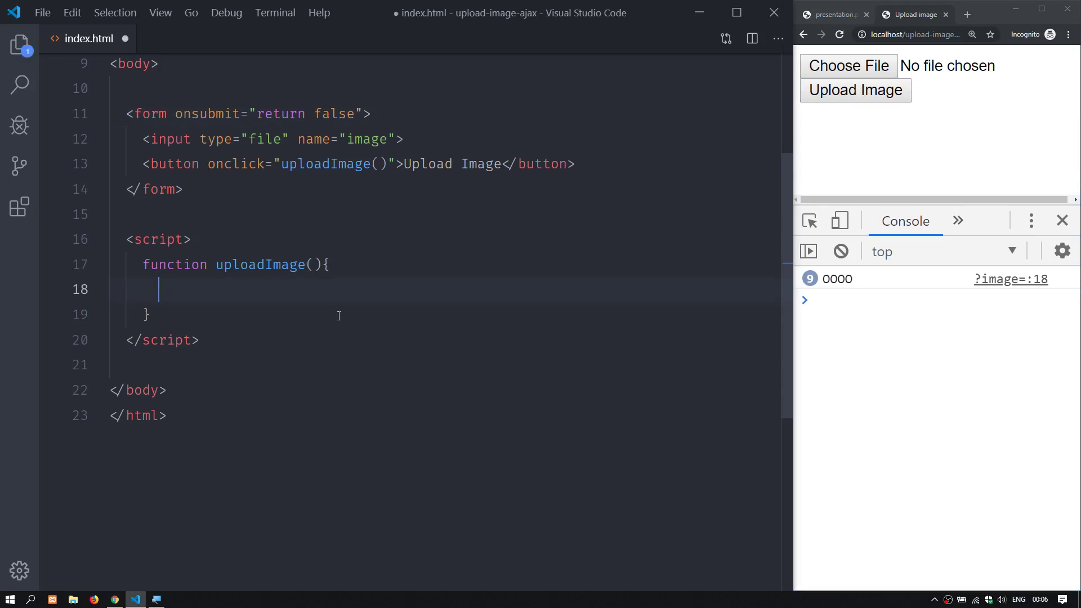
{"action": "type", "text": "fetch("}
{"action": "type", "text": "'"}
{"action": "key", "text": "Right"}
{"action": "key", "text": "Left"}
{"action": "key", "text": "Left"}
{"action": "key", "text": "Left"}
{"action": "key", "text": "Right"}
{"action": "type", "text": "api-upload"}
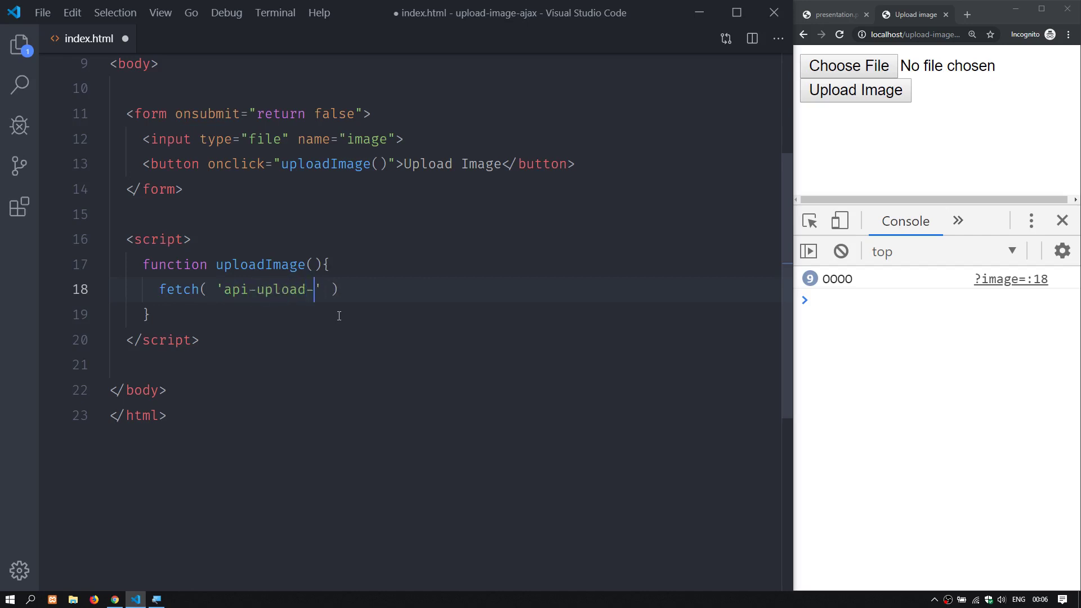
{"action": "type", "text": "image.p"}
{"action": "type", "text": "hp' , {"}
Step: Give the fetch an options object with method "POST" and begin a body key
{"action": "key", "text": "Return"}
{"action": "key", "text": "Down"}
{"action": "key", "text": "Delete"}
{"action": "key", "text": "Up"}
{"action": "type", "text": "method :\"POST"}
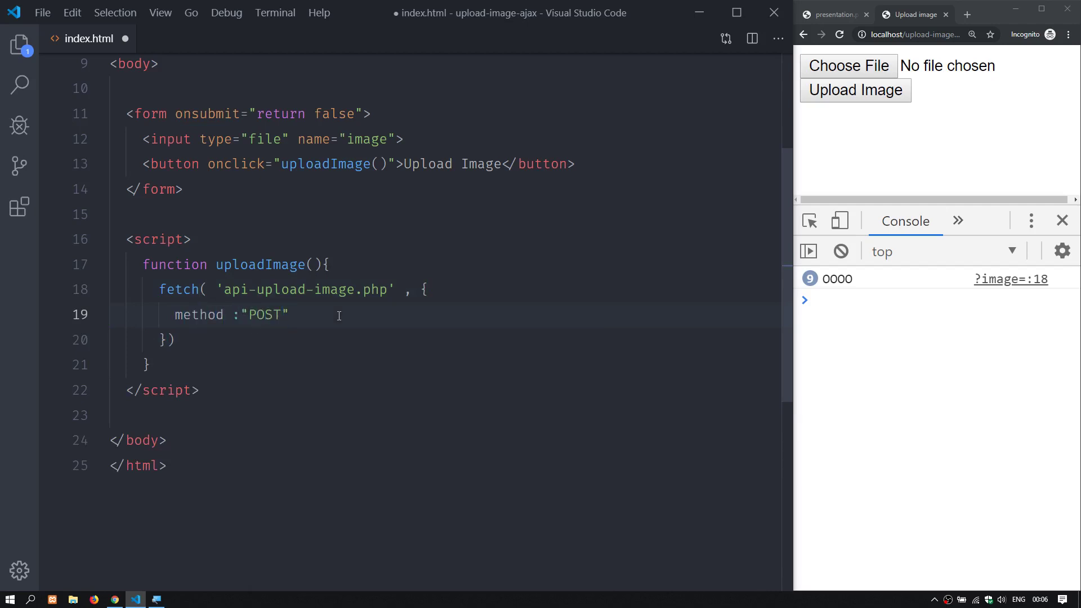
{"action": "type", "text": ","}
{"action": "key", "text": "Return"}
{"action": "type", "text": "bo"}
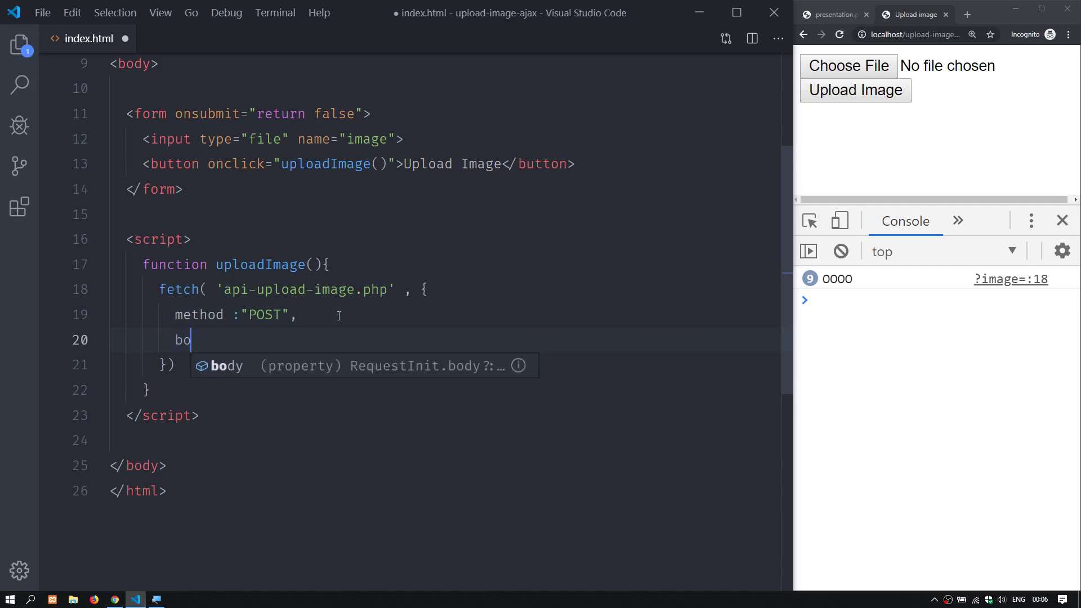
{"action": "type", "text": "dy :"}
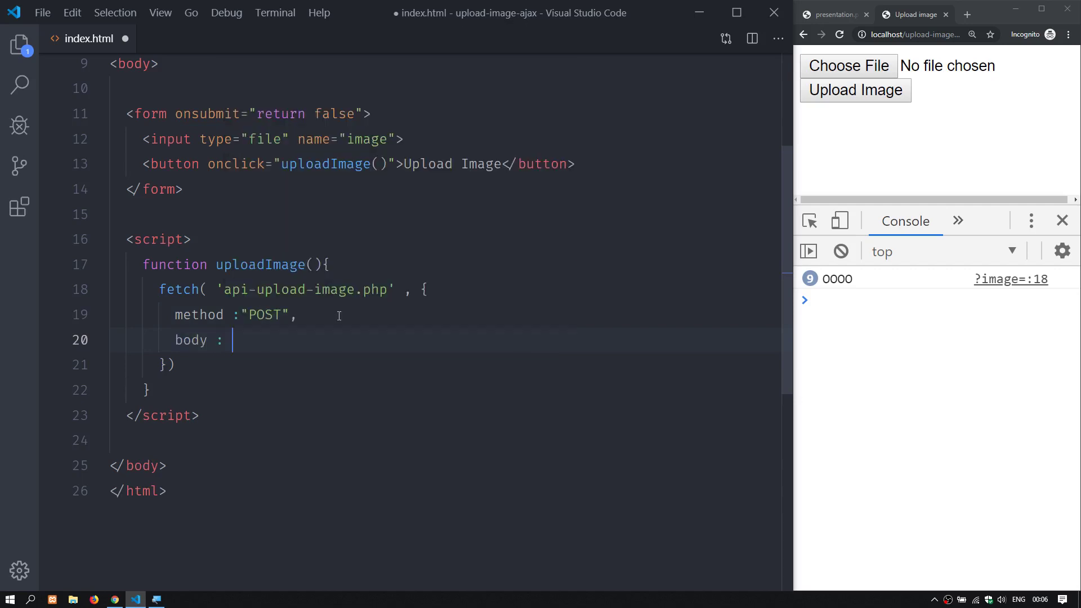
Step: Add id="frmImage" to the form tag and save index.html
{"action": "left_click_drag", "start_coordinate": [168, 340], "coordinate": [268, 329]}
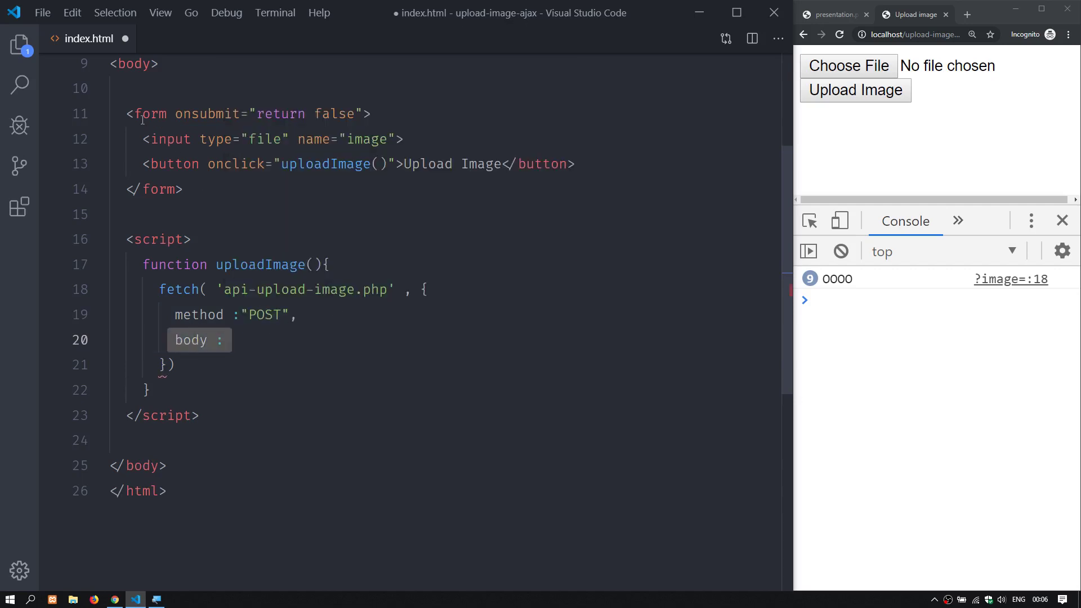
{"action": "left_click_drag", "start_coordinate": [134, 113], "coordinate": [185, 189]}
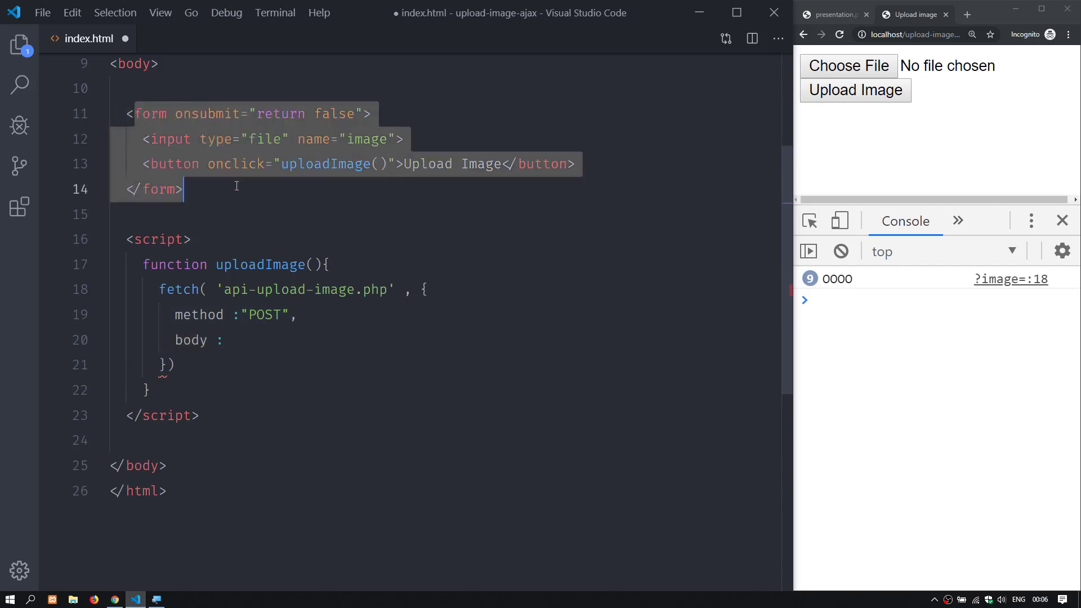
{"action": "left_click", "coordinate": [267, 160]}
{"action": "left_click_drag", "start_coordinate": [274, 139], "coordinate": [410, 135]}
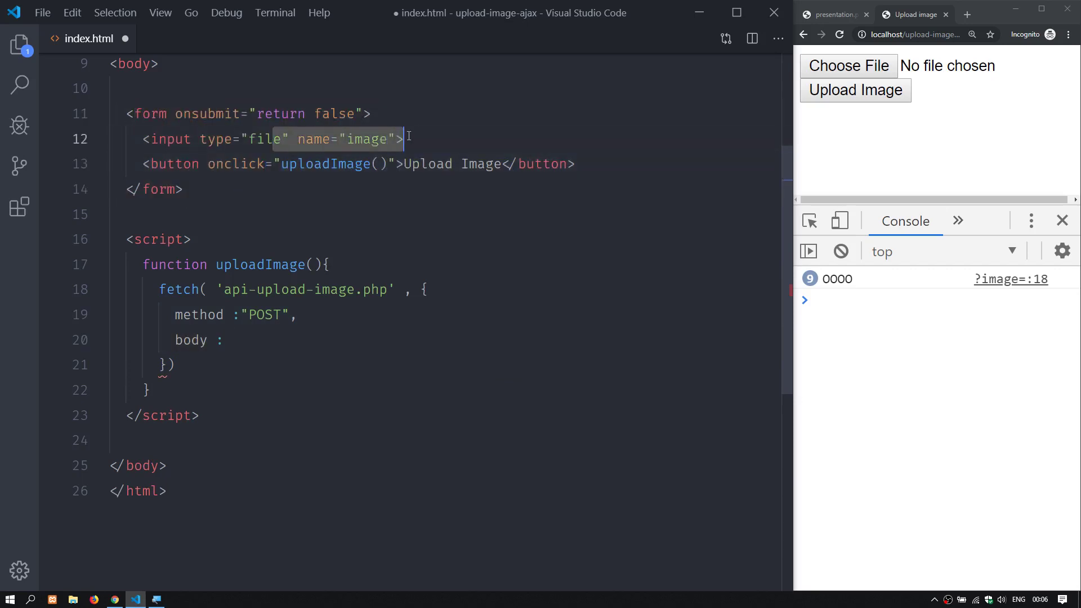
{"action": "left_click", "coordinate": [173, 113]}
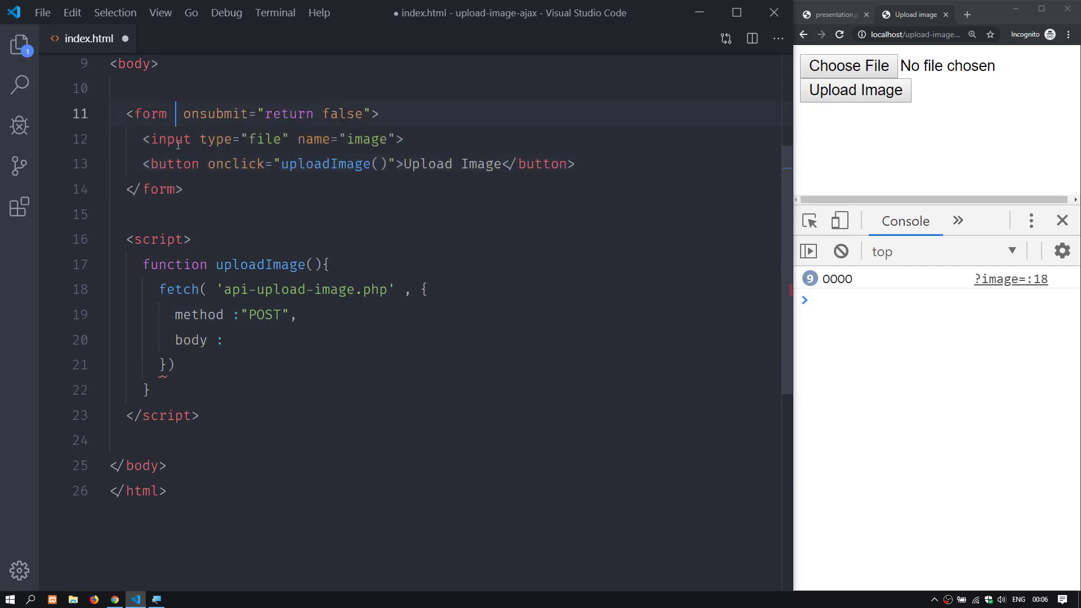
{"action": "type", "text": "id=\"f"}
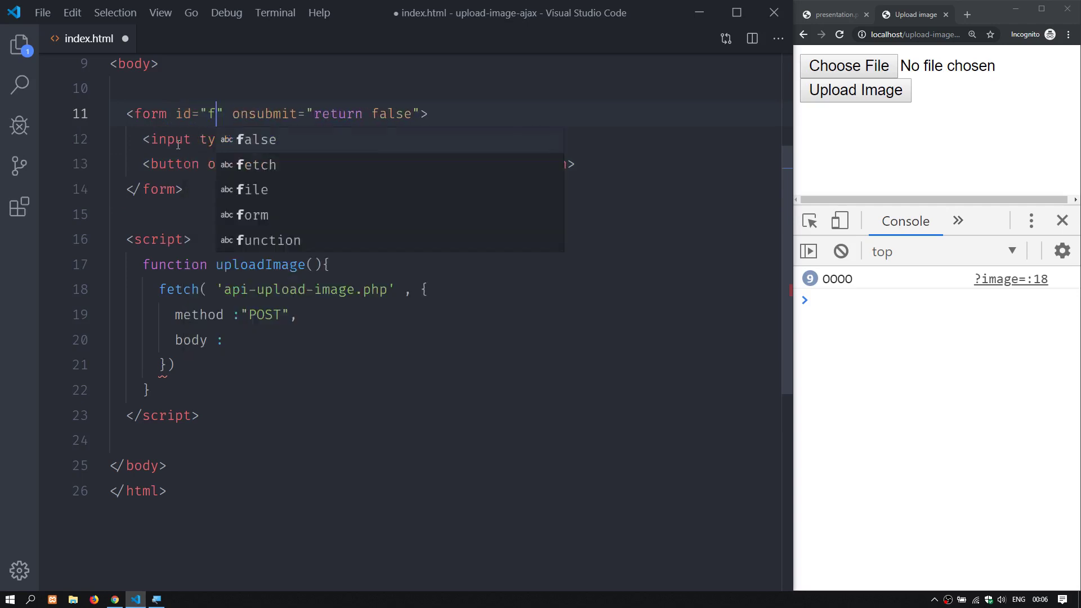
{"action": "type", "text": "rmImage"}
{"action": "key", "text": "ctrl+s"}
{"action": "double_click", "coordinate": [248, 114]}
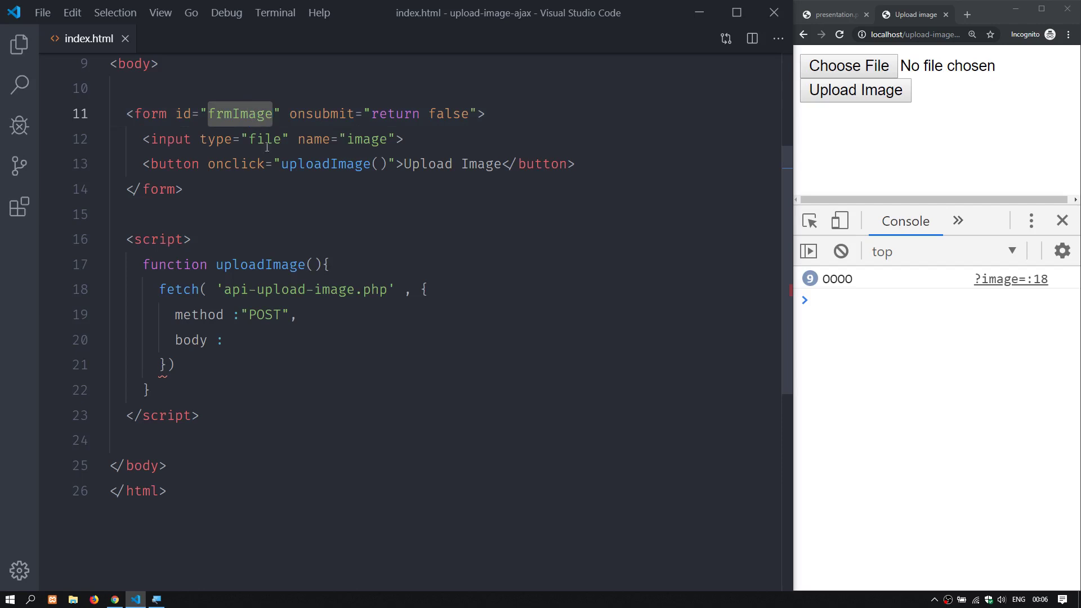
Step: Set the fetch body to new FormData(document.getElementById('frmImage')) and save
{"action": "left_click", "coordinate": [236, 340]}
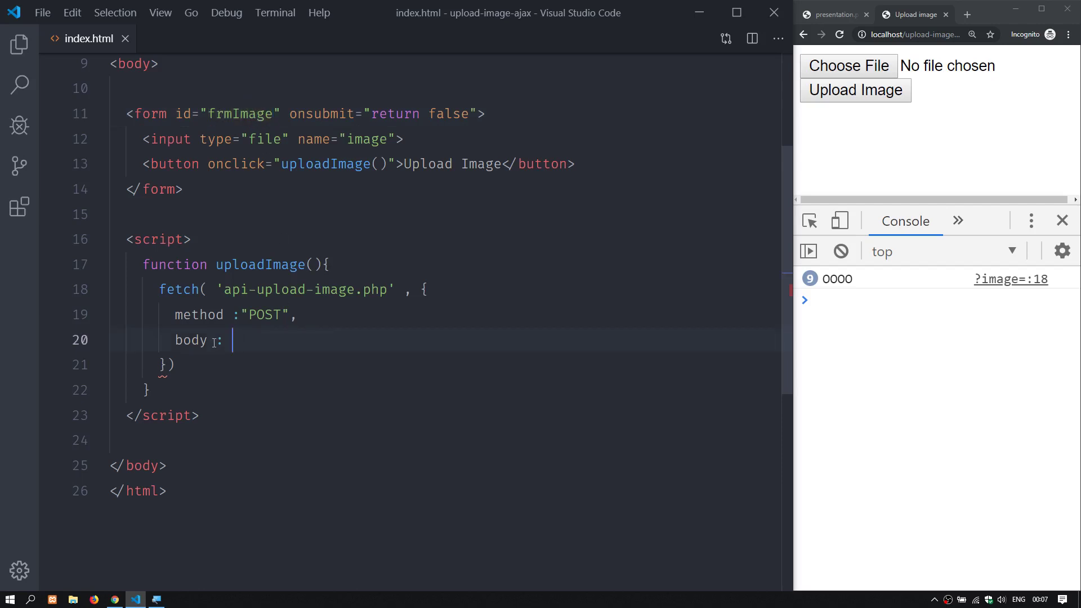
{"action": "type", "text": "new FormData()"}
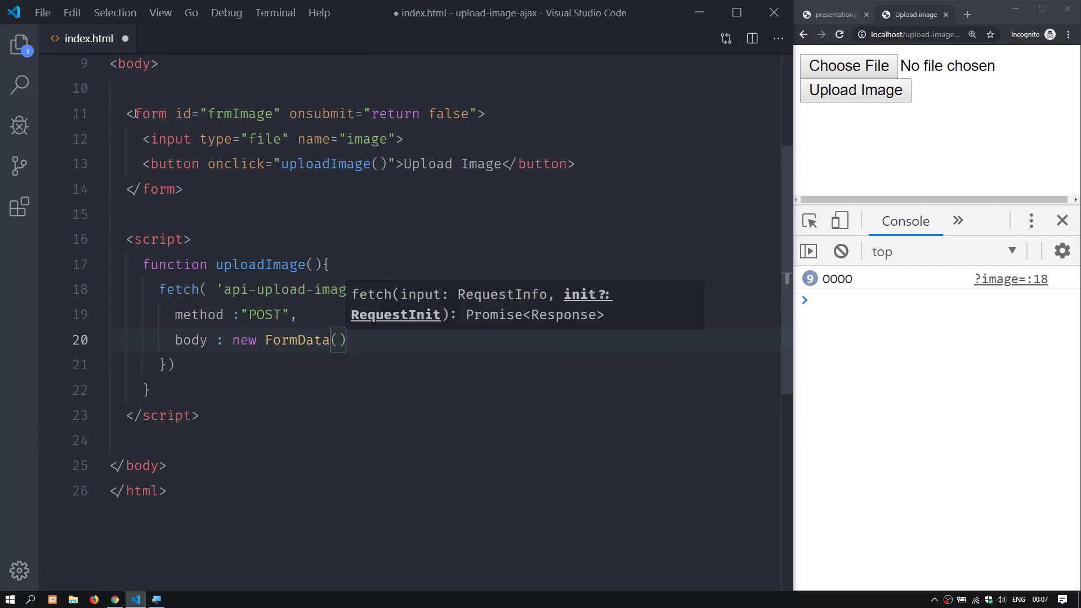
{"action": "left_click_drag", "start_coordinate": [127, 114], "coordinate": [225, 186]}
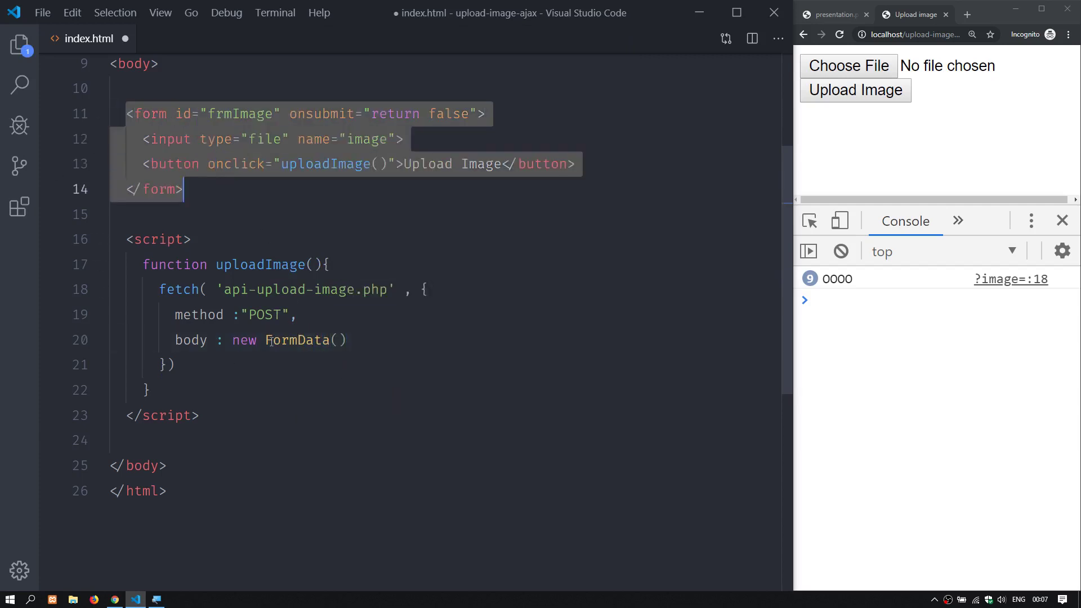
{"action": "left_click_drag", "start_coordinate": [265, 340], "coordinate": [327, 340]}
{"action": "left_click", "coordinate": [341, 340]}
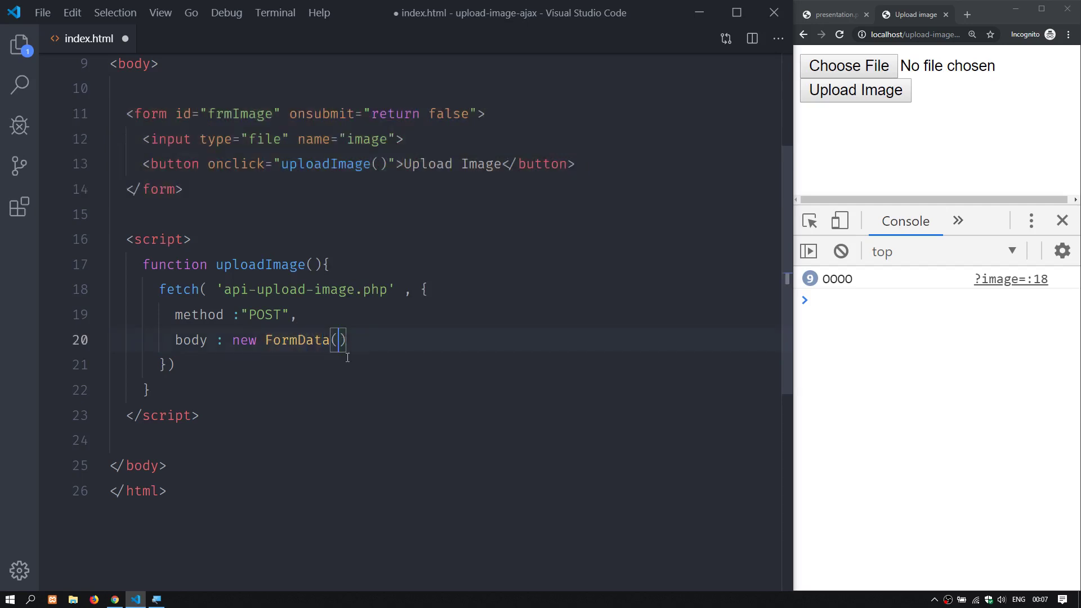
{"action": "key", "text": "Left"}
{"action": "type", "text": "document."}
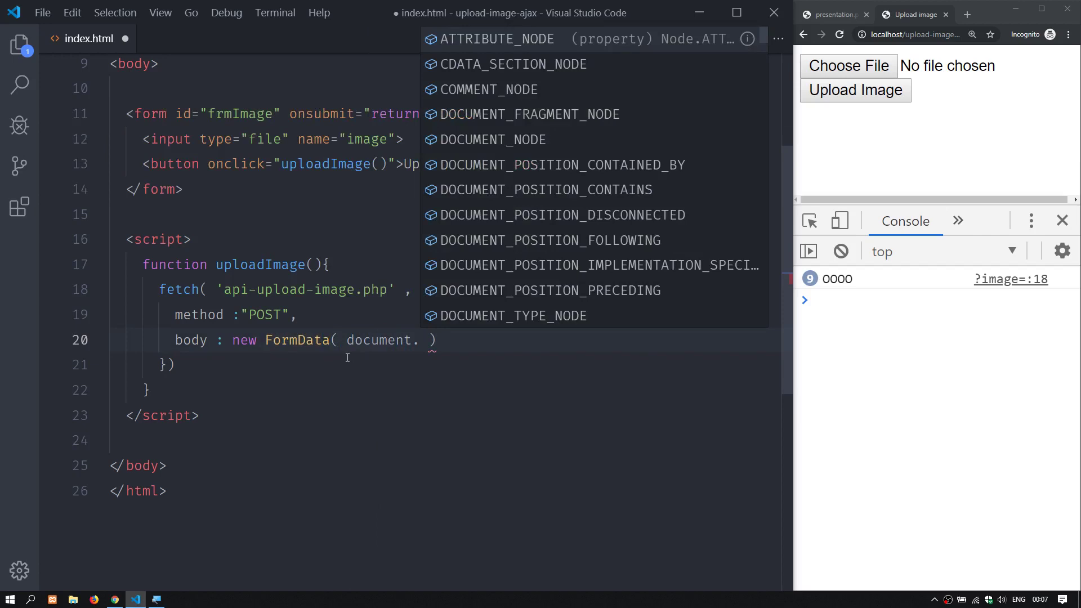
{"action": "type", "text": "getEle"}
{"action": "key", "text": "Return"}
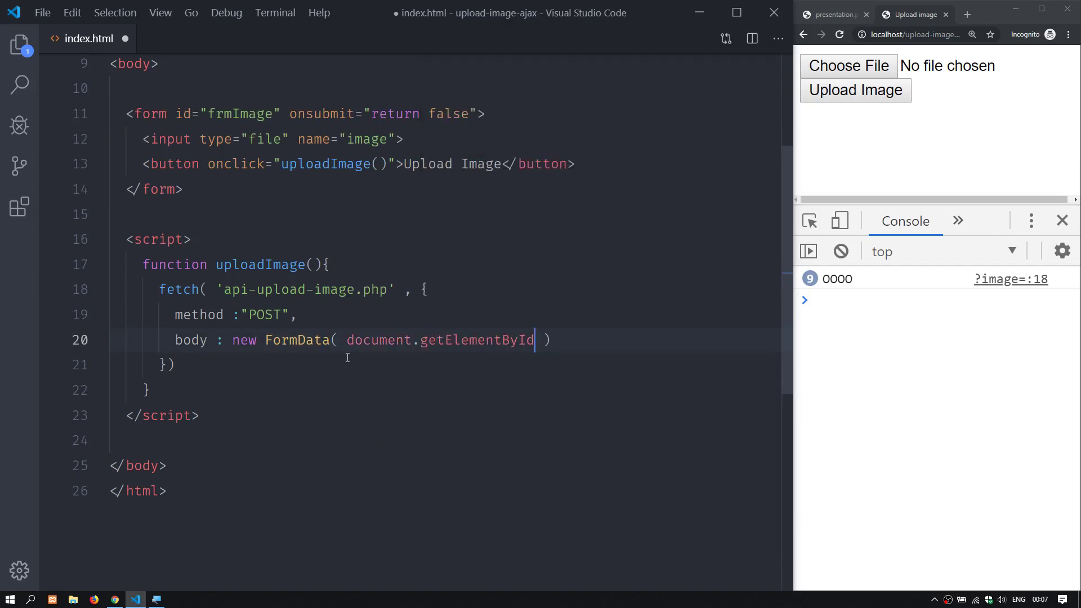
{"action": "type", "text": "(''"}
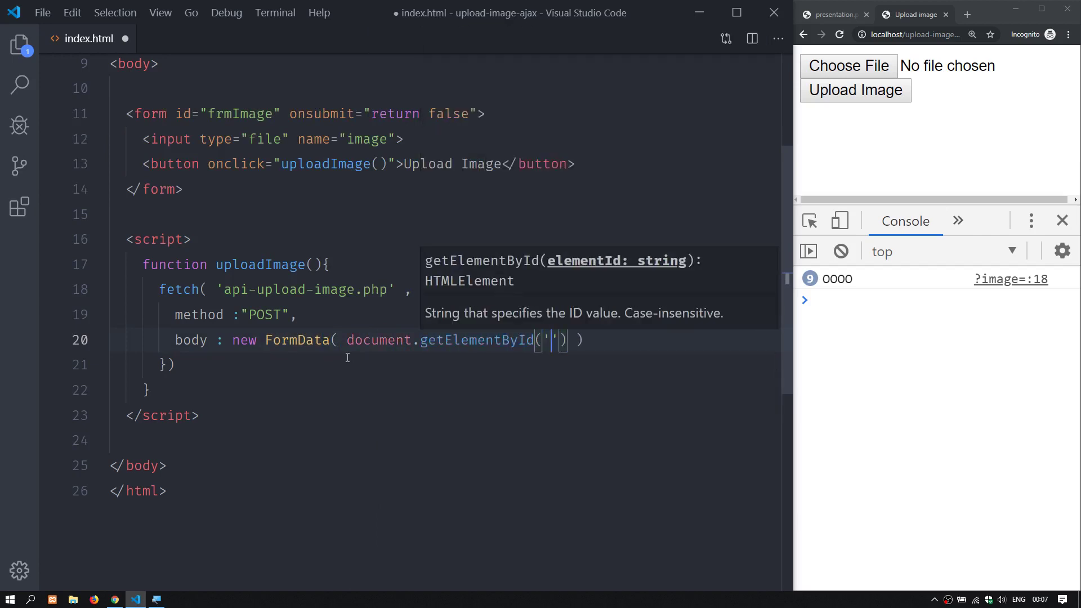
{"action": "type", "text": "frmImage"}
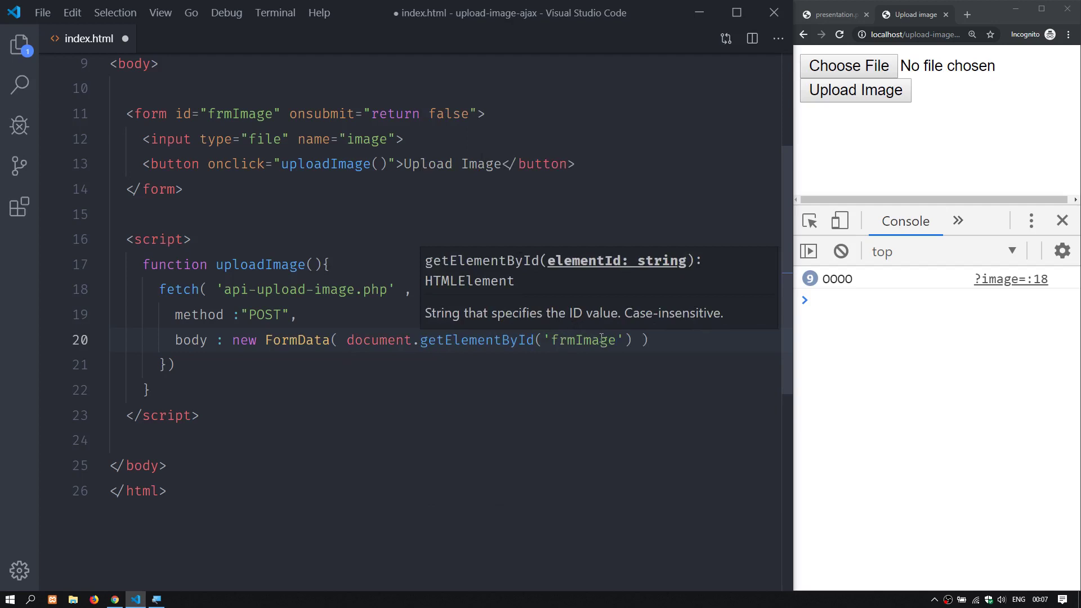
{"action": "left_click", "coordinate": [222, 340]}
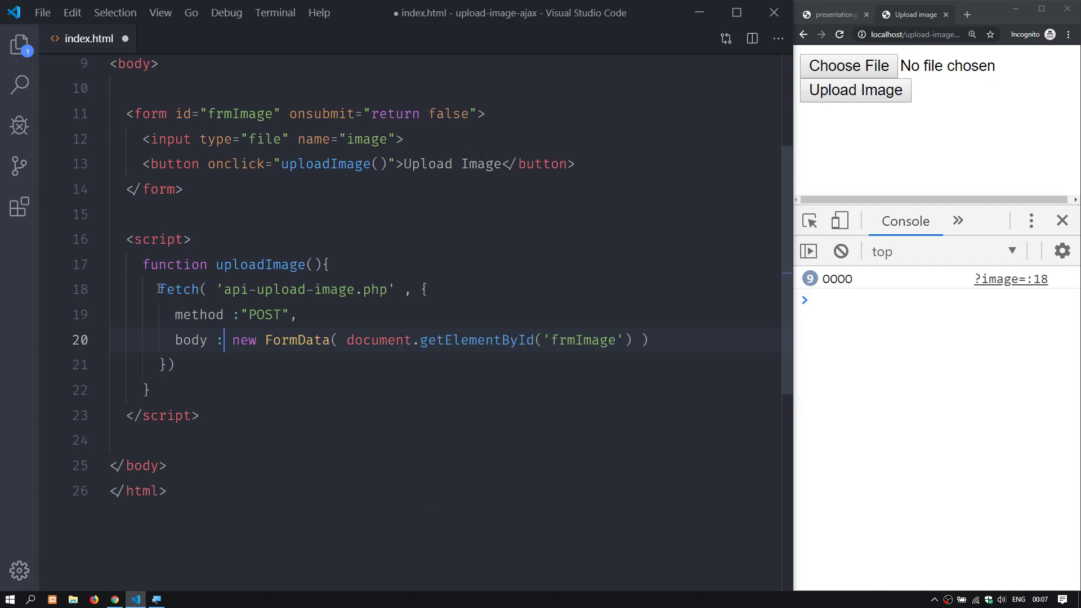
{"action": "key", "text": "ctrl+s"}
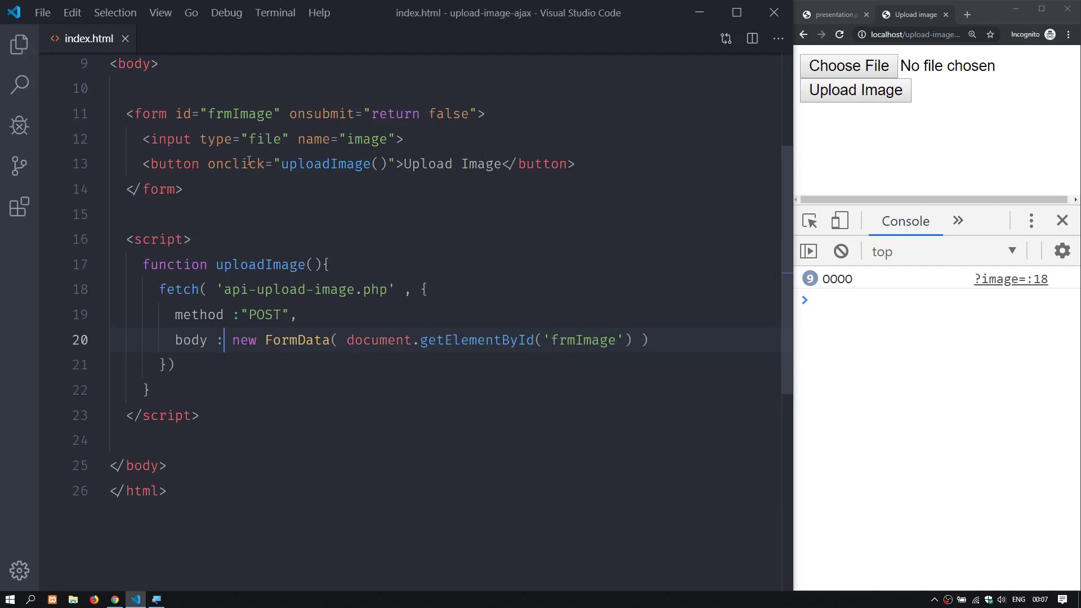
Step: Reload, press Upload Image to get the 404, and select 'api-upload-image.php' in fetch
{"action": "left_click", "coordinate": [840, 33]}
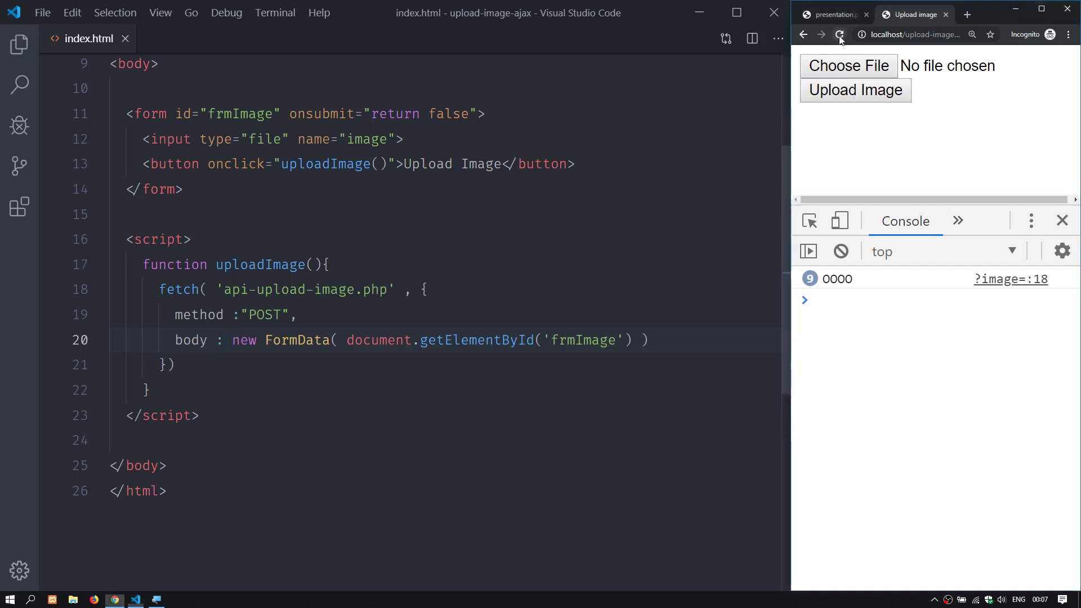
{"action": "left_click", "coordinate": [856, 90]}
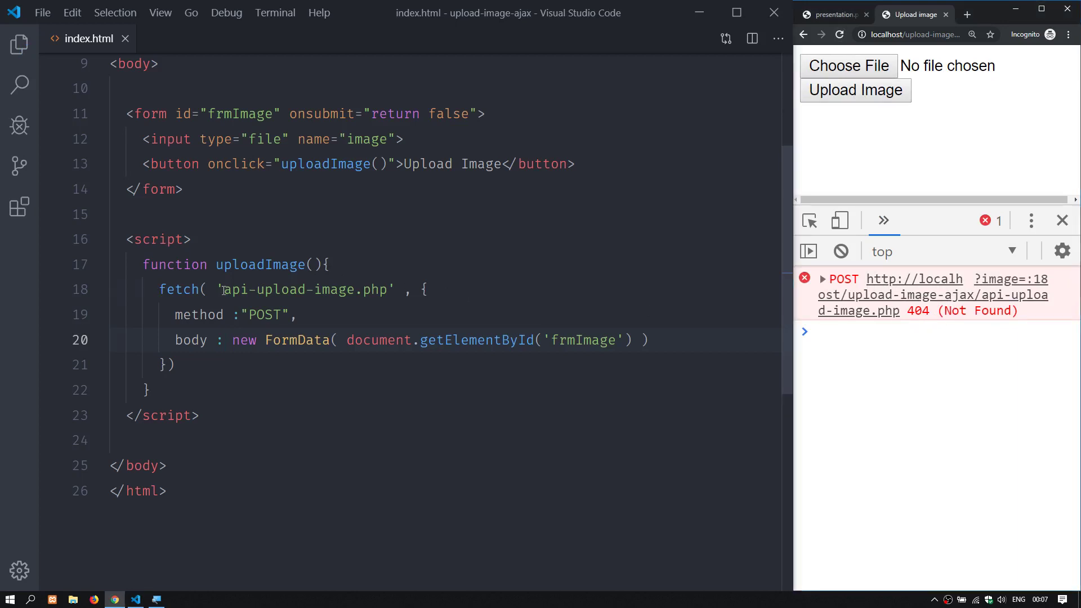
{"action": "left_click_drag", "start_coordinate": [223, 290], "coordinate": [391, 290]}
Step: Copy the file name and create api-upload-image.php from it in Explorer
{"action": "right_click", "coordinate": [369, 293]}
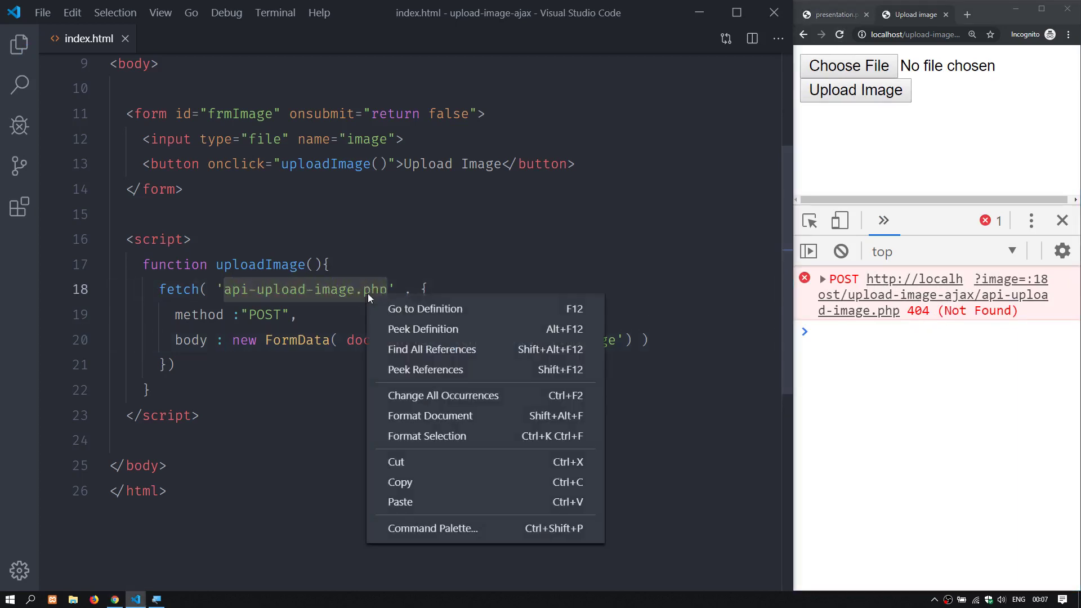
{"action": "left_click", "coordinate": [409, 476]}
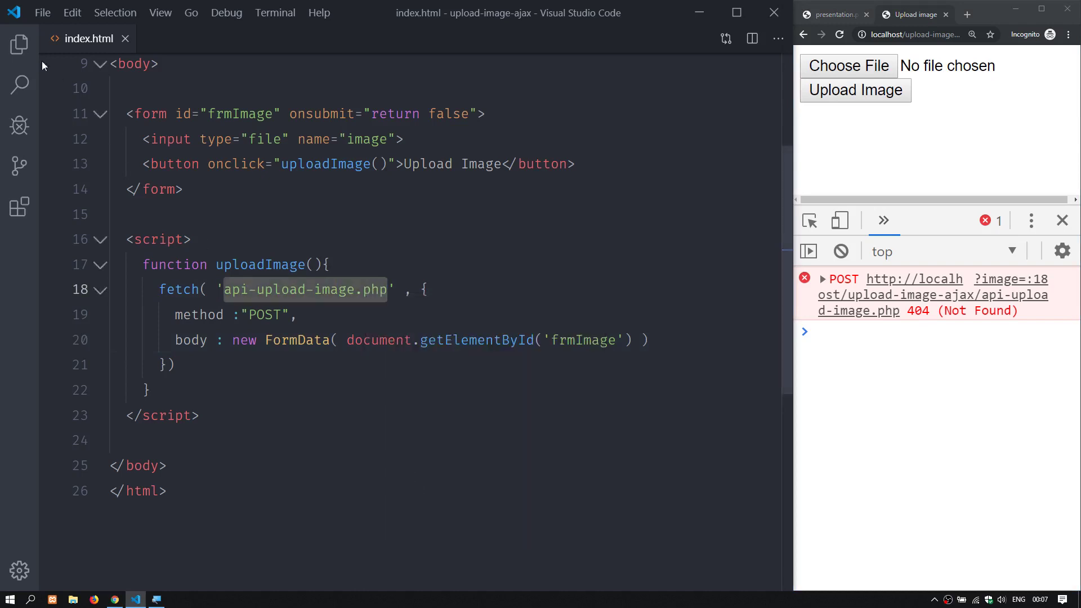
{"action": "left_click", "coordinate": [19, 45]}
{"action": "left_click", "coordinate": [179, 81]}
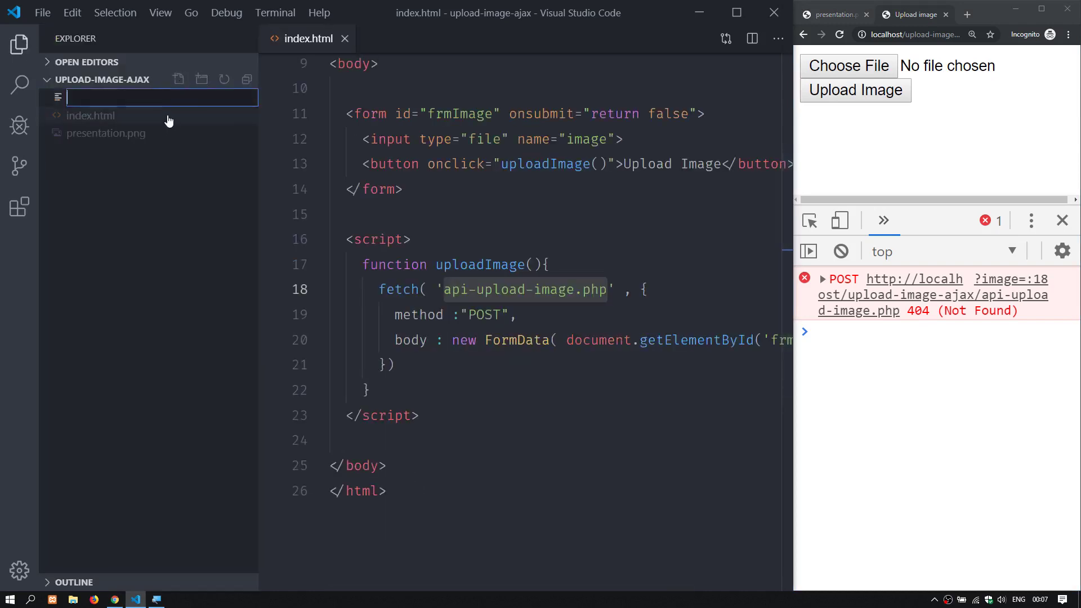
{"action": "key", "text": "ctrl+v"}
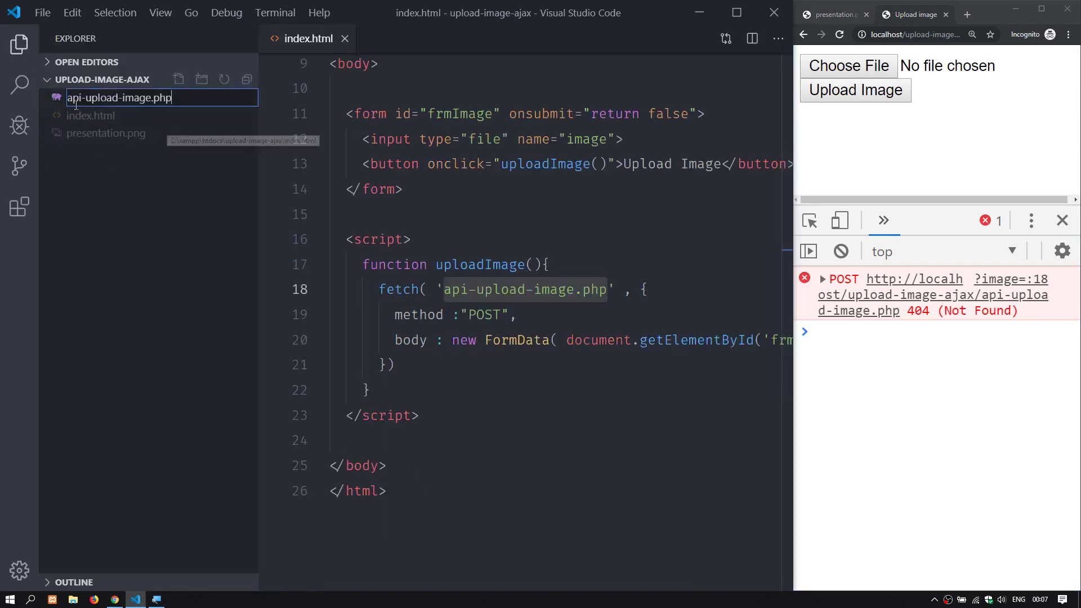
{"action": "key", "text": "Return"}
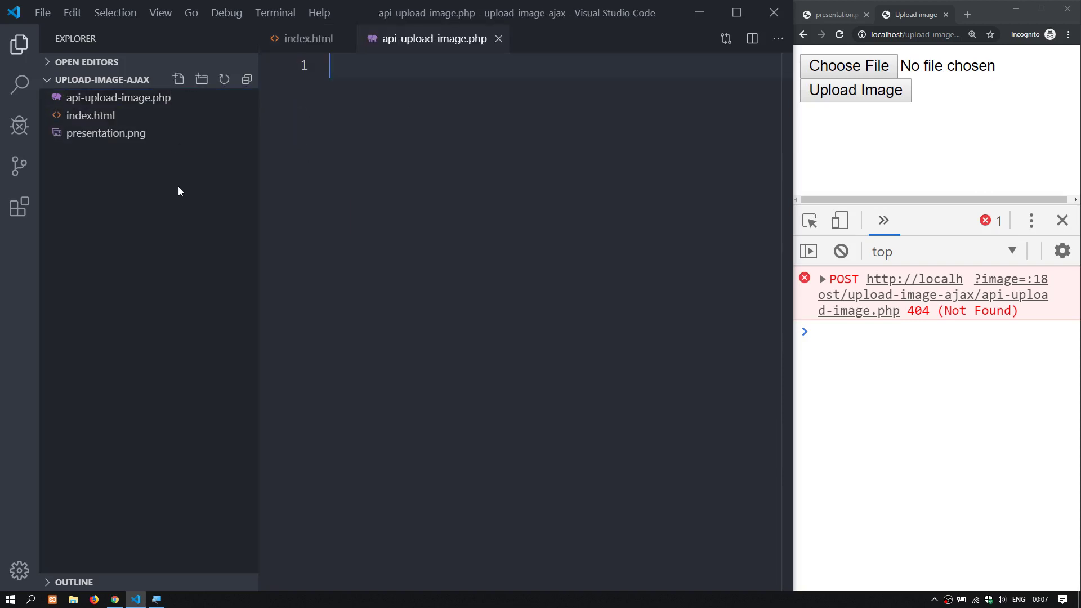
{"action": "key", "text": "ctrl+b"}
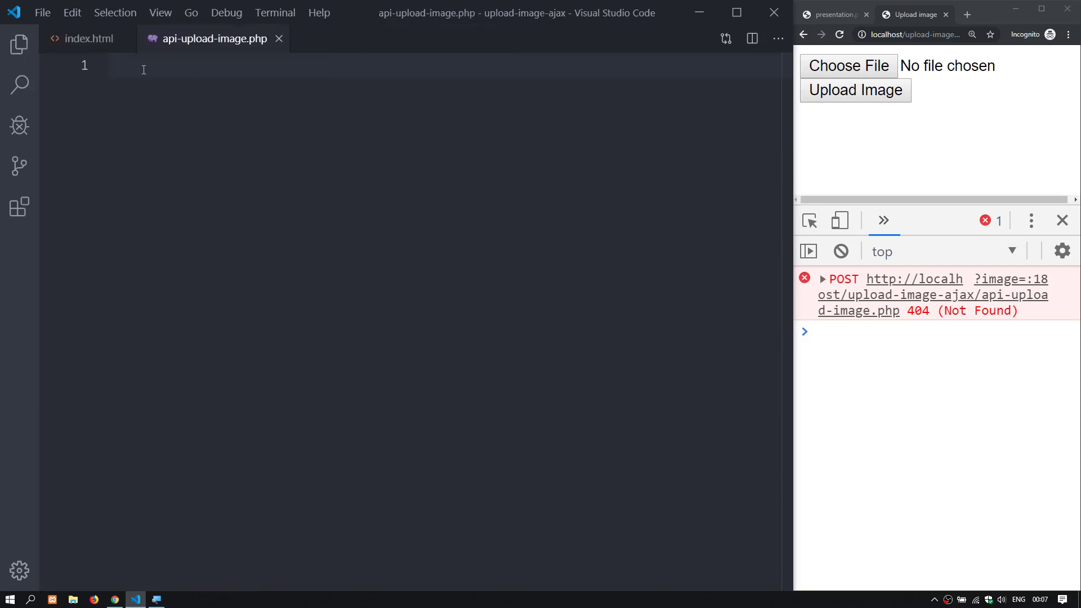
Step: Reload the browser page and start the PHP file with <?php and move_uploaded_file( )
{"action": "left_click", "coordinate": [839, 34]}
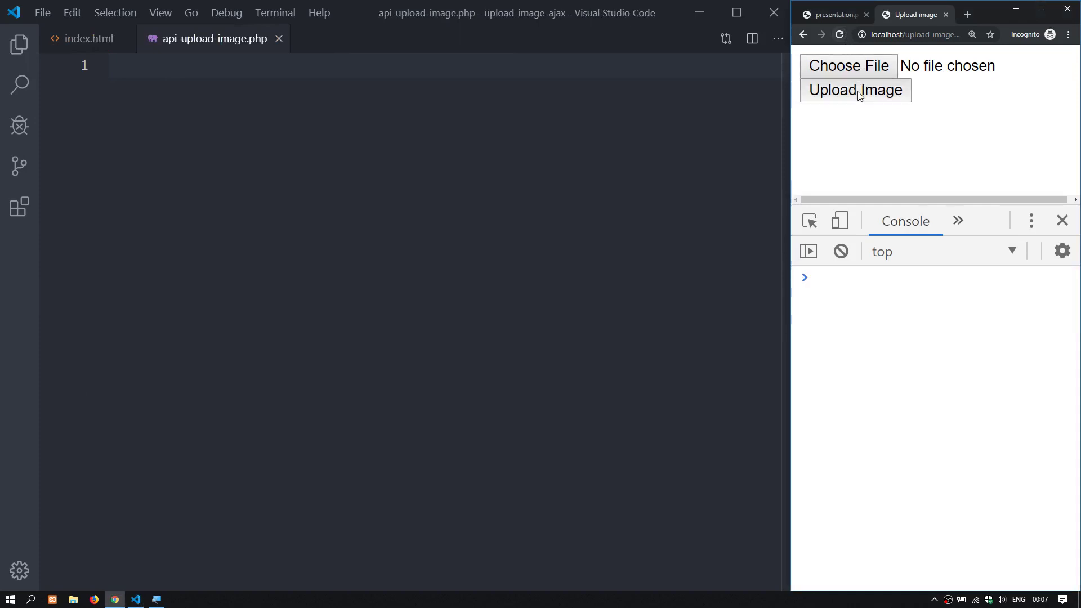
{"action": "left_click", "coordinate": [215, 81]}
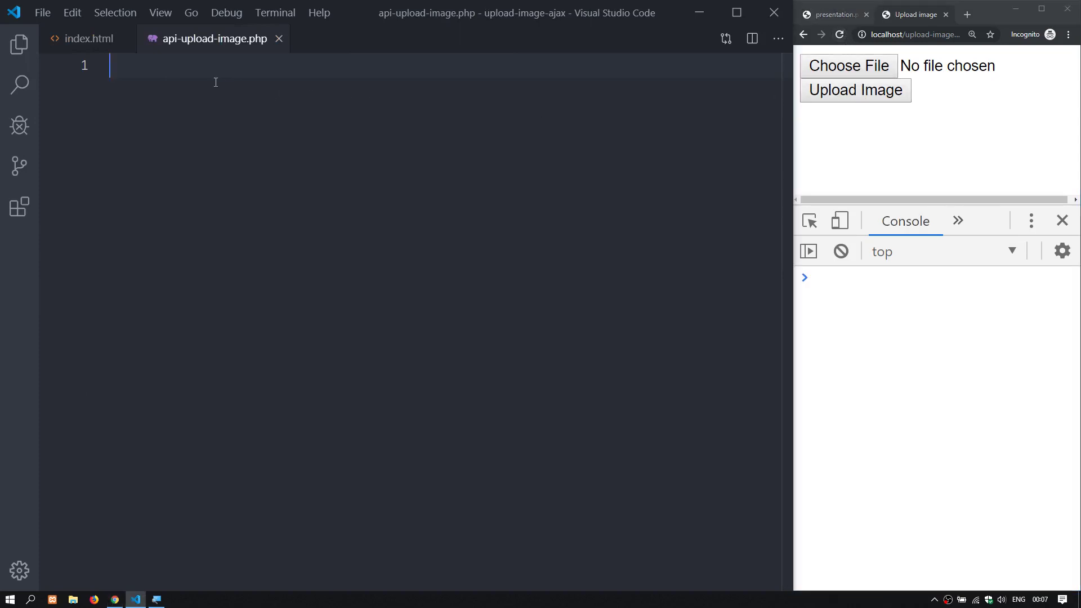
{"action": "type", "text": "<?php"}
{"action": "key", "text": "Escape"}
{"action": "key", "text": "Return"}
{"action": "key", "text": "Return"}
{"action": "scroll", "coordinate": [230, 132], "scroll_direction": "up", "scroll_amount": 2}
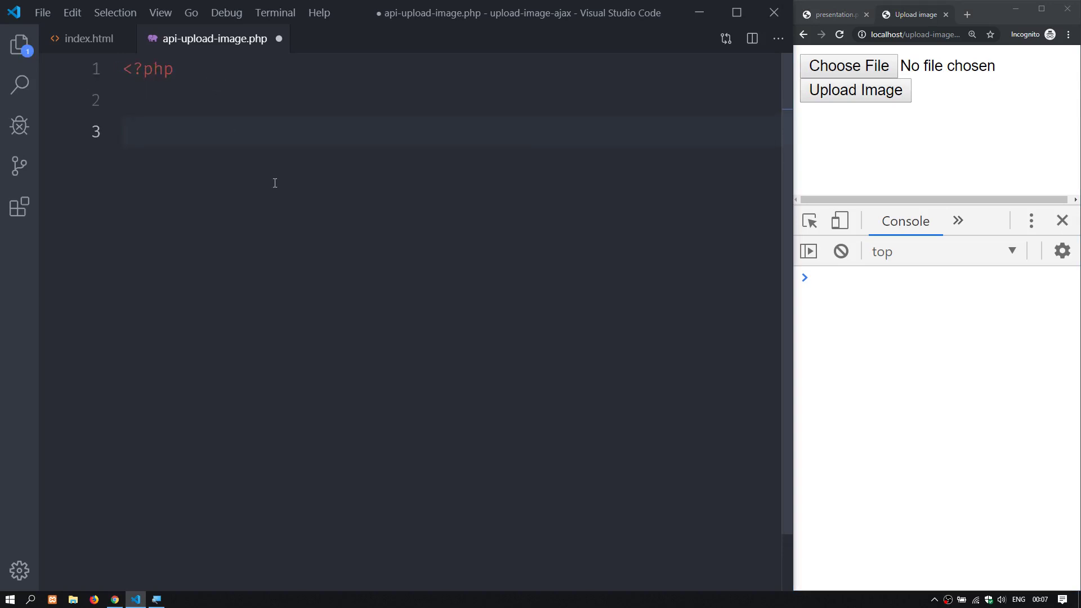
{"action": "type", "text": "move"}
{"action": "key", "text": "Tab"}
{"action": "type", "text": "("}
{"action": "key", "text": "Left"}
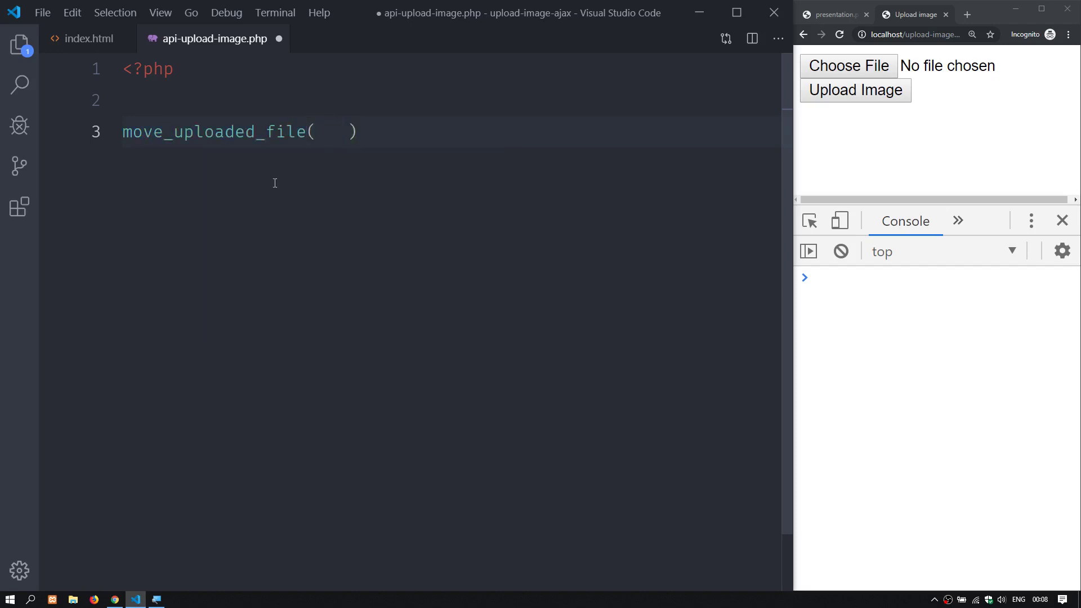
{"action": "type", "text": "$"}
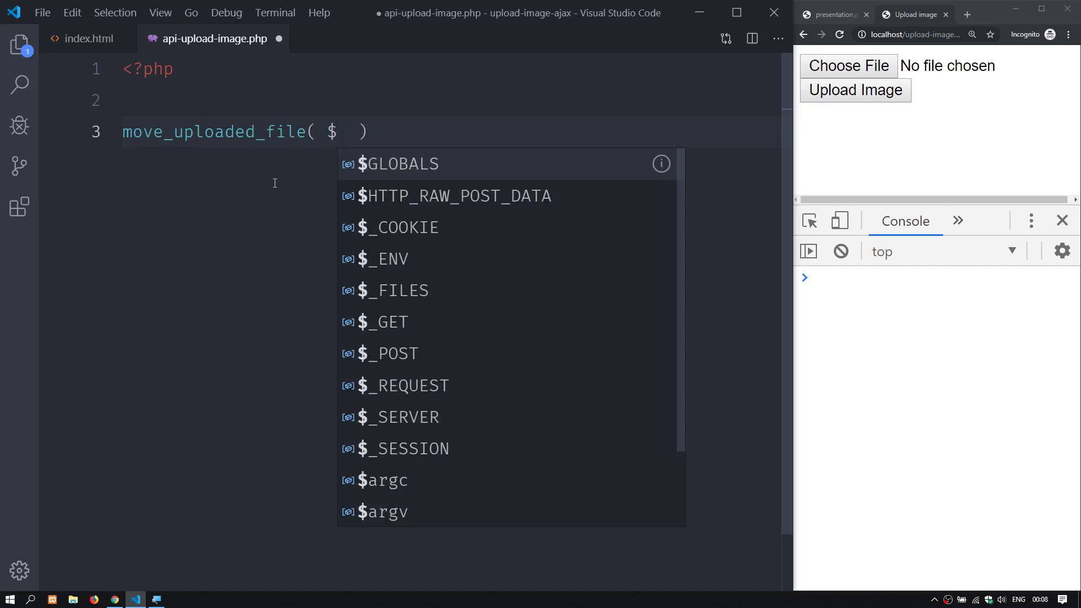
{"action": "type", "text": "_FILE"}
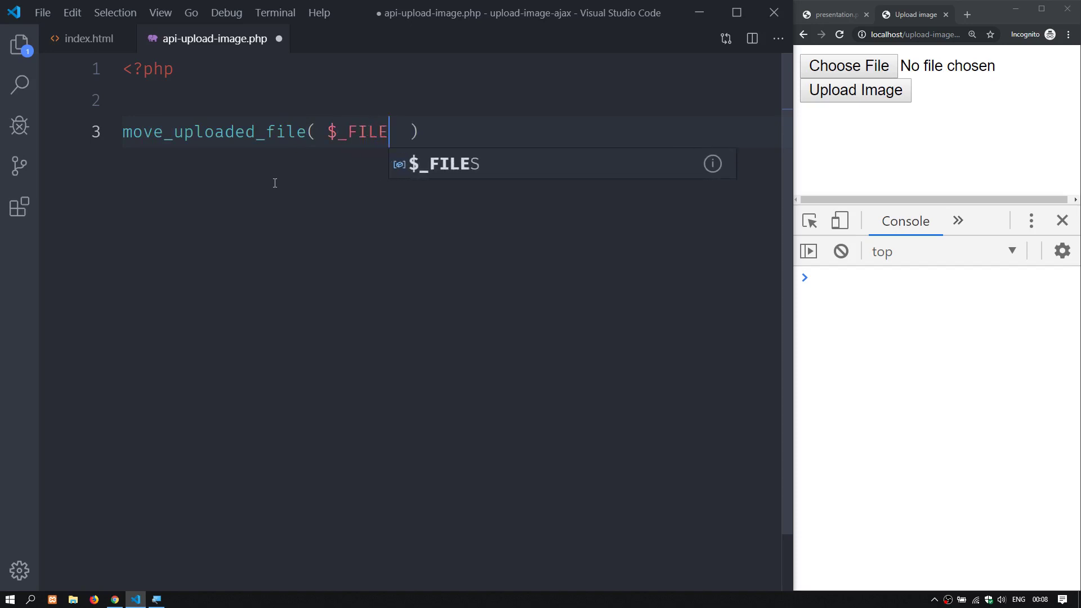
{"action": "type", "text": "S["}
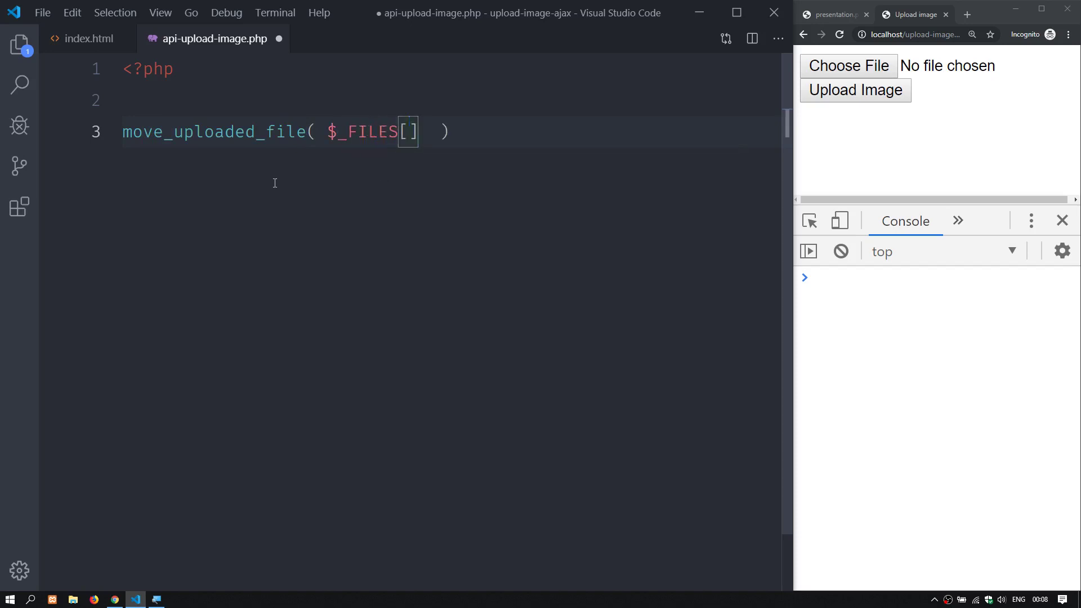
{"action": "type", "text": "'"}
Step: Copy the file input's name 'image' from line 12 of index.html
{"action": "left_click", "coordinate": [89, 38]}
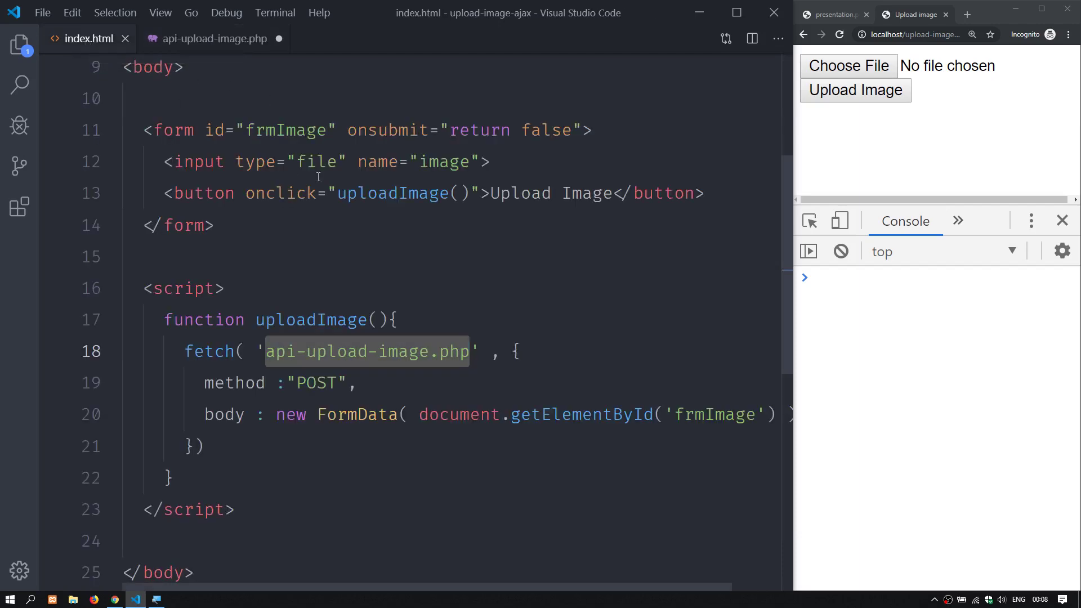
{"action": "left_click_drag", "start_coordinate": [358, 162], "coordinate": [480, 161]}
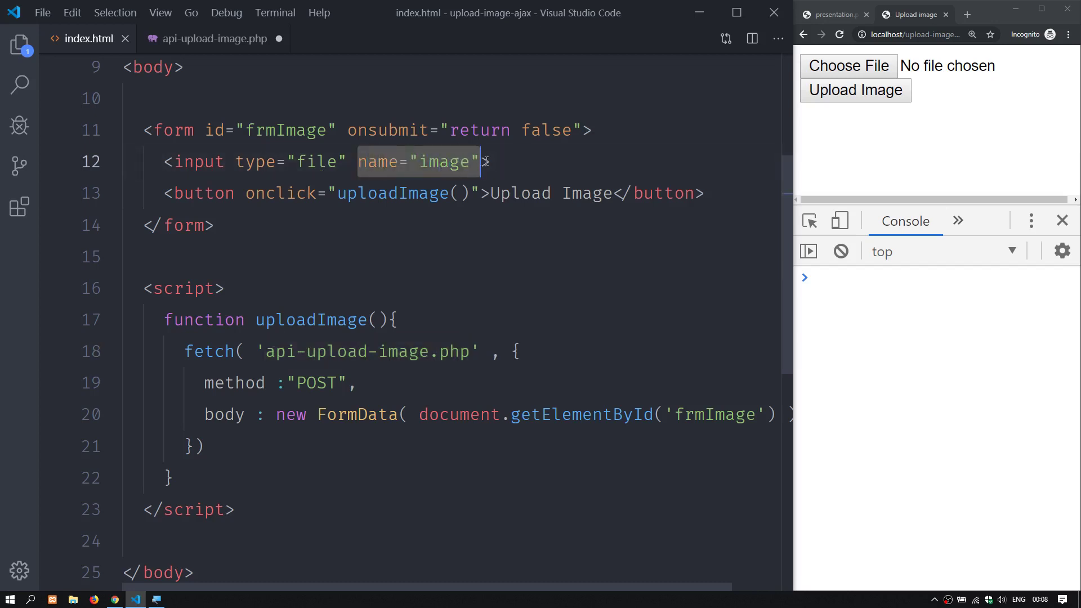
{"action": "double_click", "coordinate": [443, 162]}
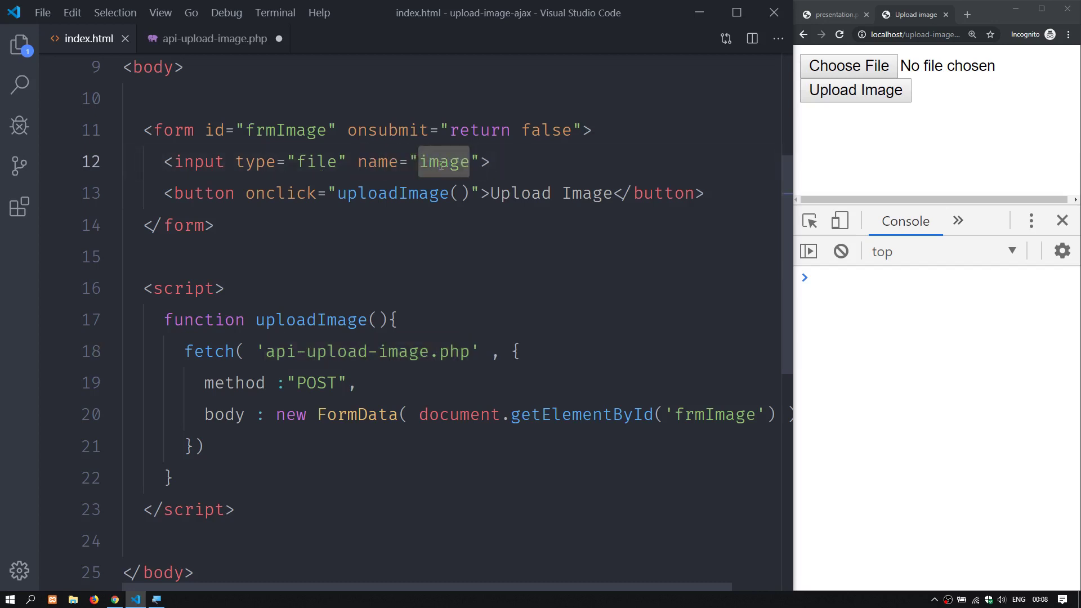
{"action": "right_click", "coordinate": [440, 164]}
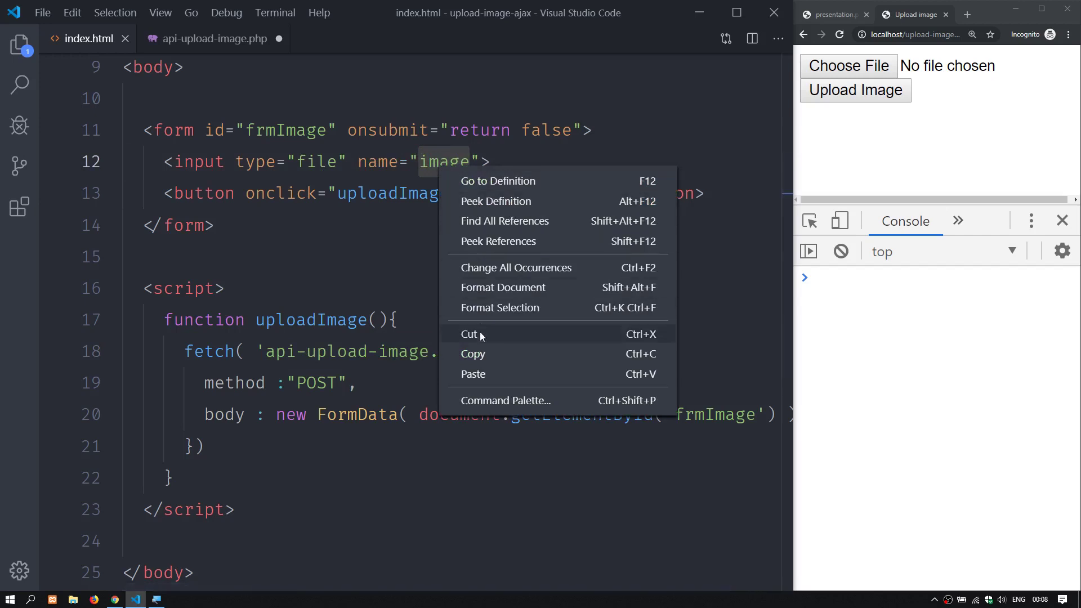
{"action": "left_click", "coordinate": [541, 352]}
Step: Put the cursor inside the empty $_FILES[''] quotes in api-upload-image.php, ready to paste
{"action": "left_click", "coordinate": [215, 39]}
{"action": "left_click", "coordinate": [417, 132]}
{"action": "right_click", "coordinate": [418, 132]}
Step: Paste 'image' as the $_FILES key and extend it to $_FILES['image']['tmp_name']
{"action": "left_click", "coordinate": [466, 207]}
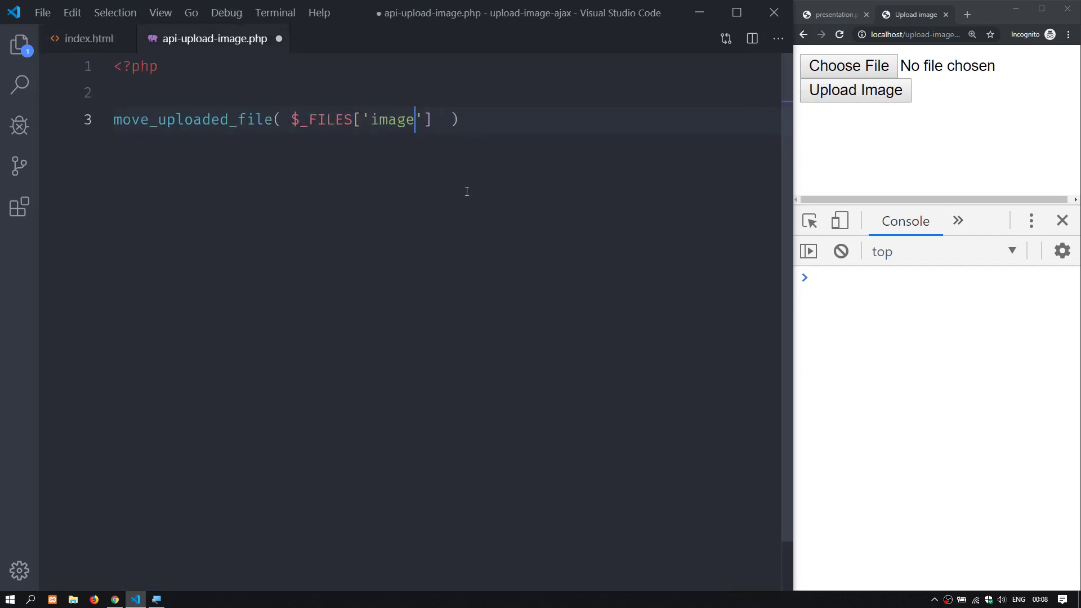
{"action": "left_click", "coordinate": [434, 118]}
{"action": "type", "text": "['image']['"}
{"action": "type", "text": "tmp_name"}
{"action": "left_click_drag", "start_coordinate": [291, 119], "coordinate": [543, 119]}
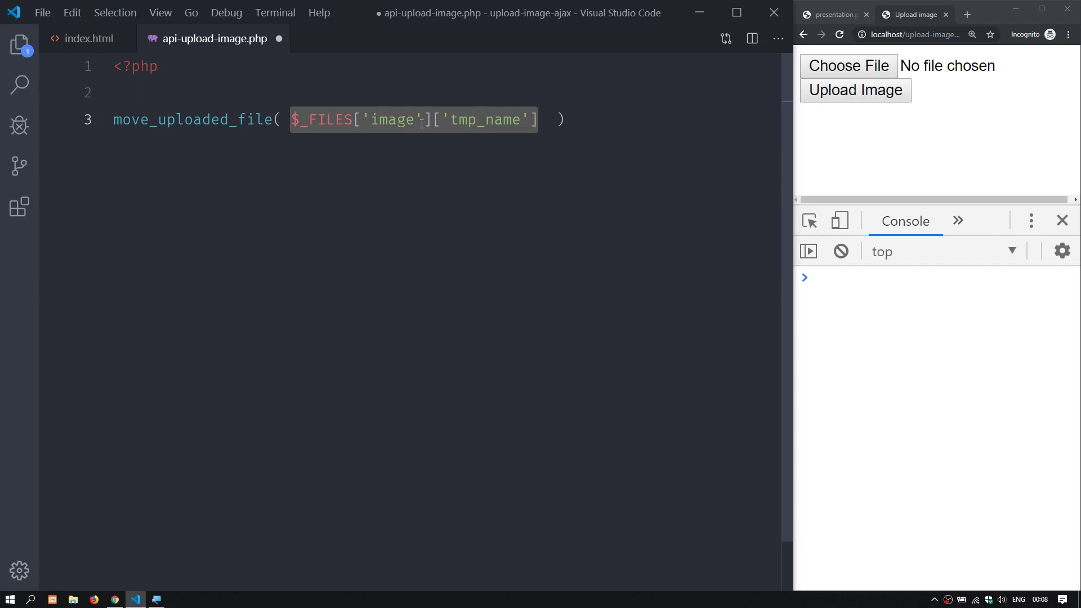
{"action": "left_click", "coordinate": [546, 120]}
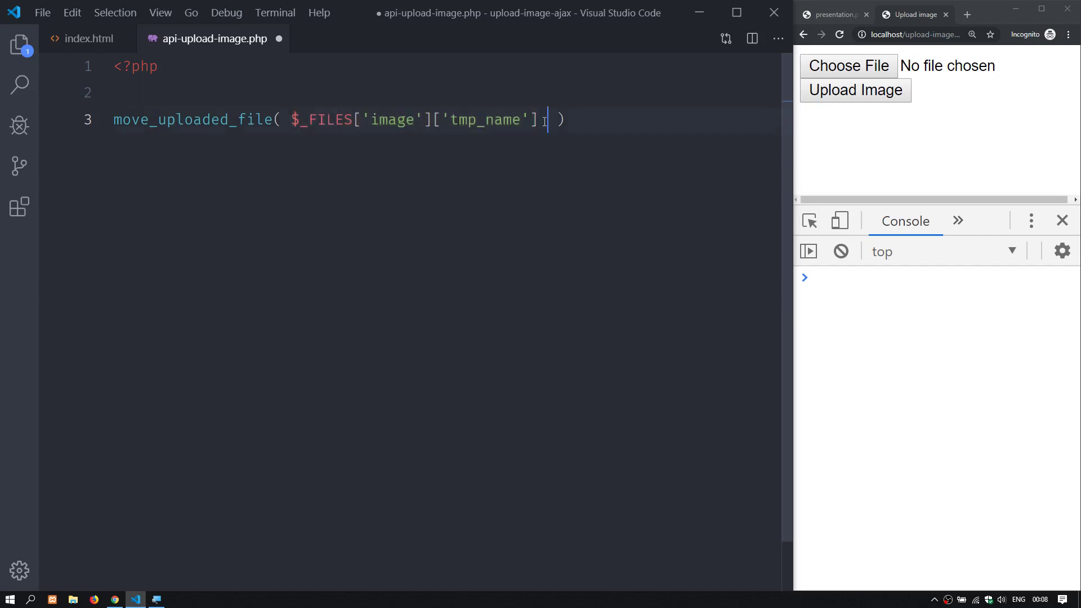
{"action": "type", "text": ","}
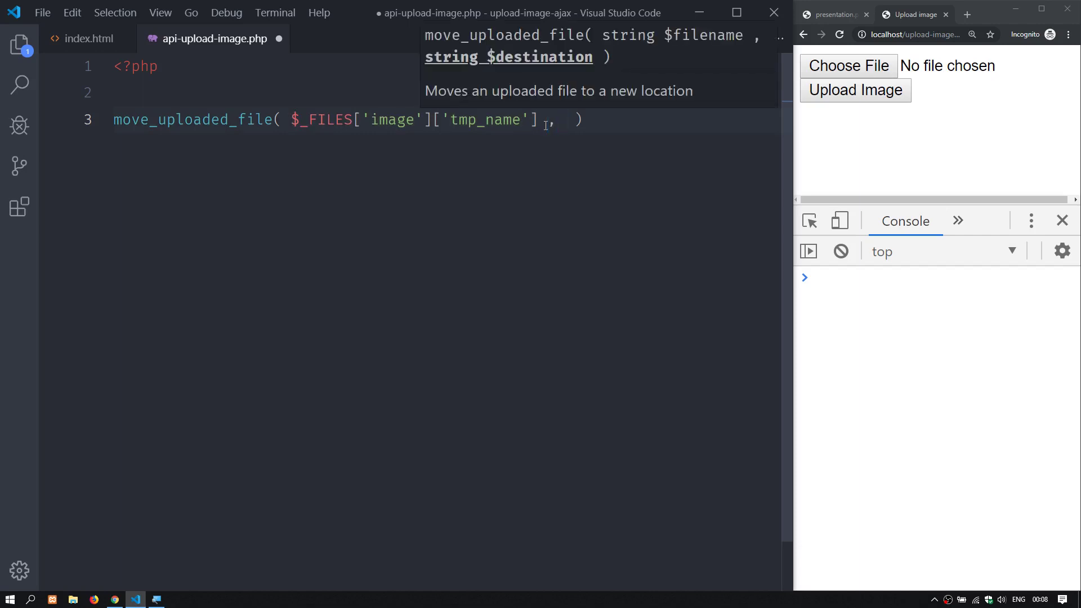
Step: Add uniqid() as the second argument, end the statement with a semicolon, and save
{"action": "left_click", "coordinate": [207, 99]}
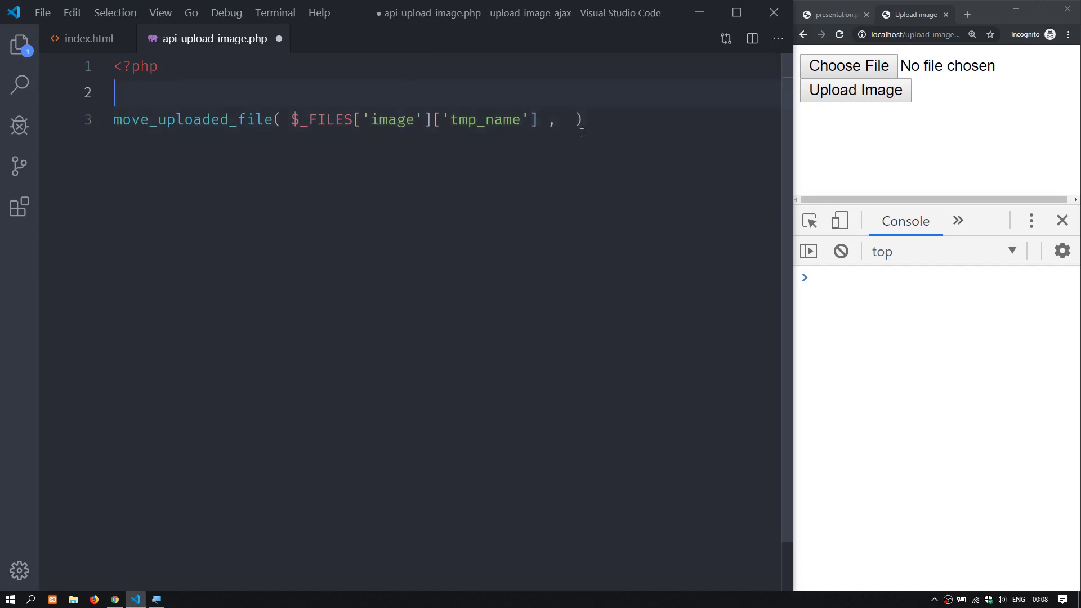
{"action": "left_click", "coordinate": [564, 119]}
{"action": "type", "text": "uniq"}
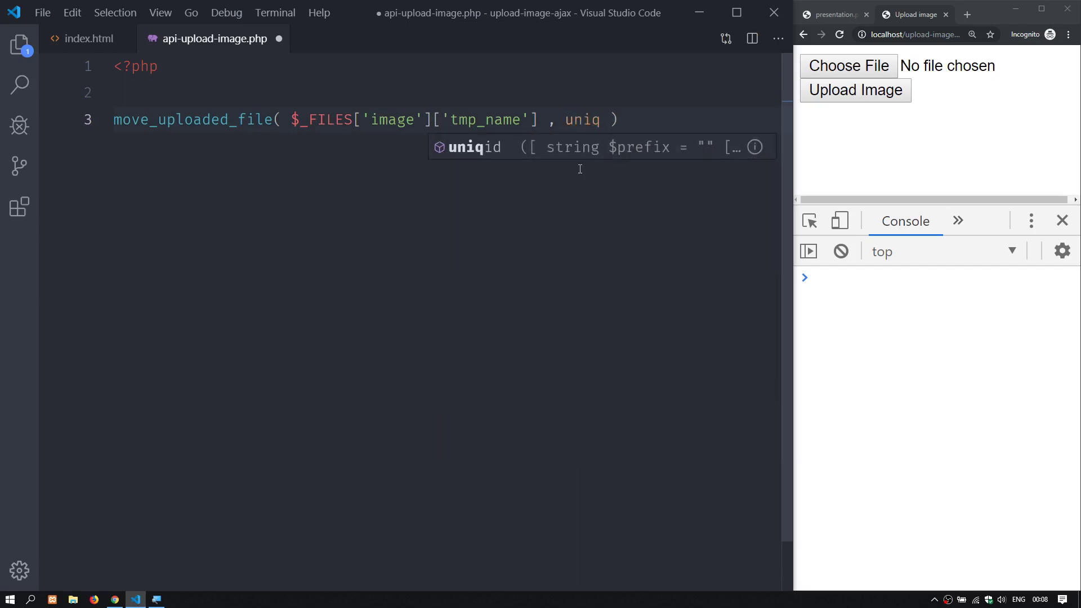
{"action": "type", "text": "id("}
{"action": "key", "text": "End"}
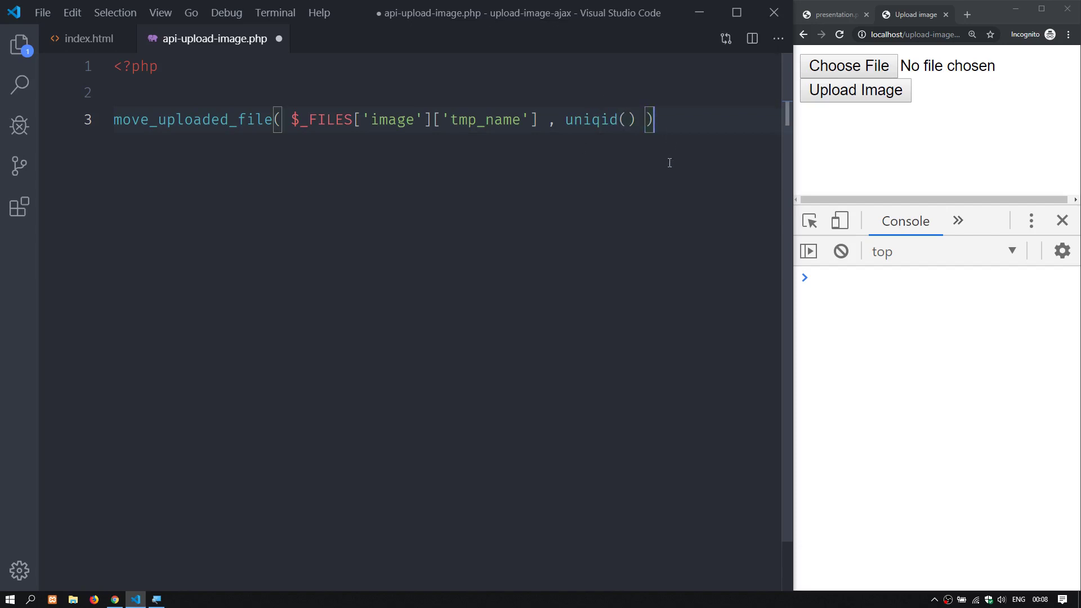
{"action": "type", "text": ";"}
{"action": "key", "text": "ctrl+s"}
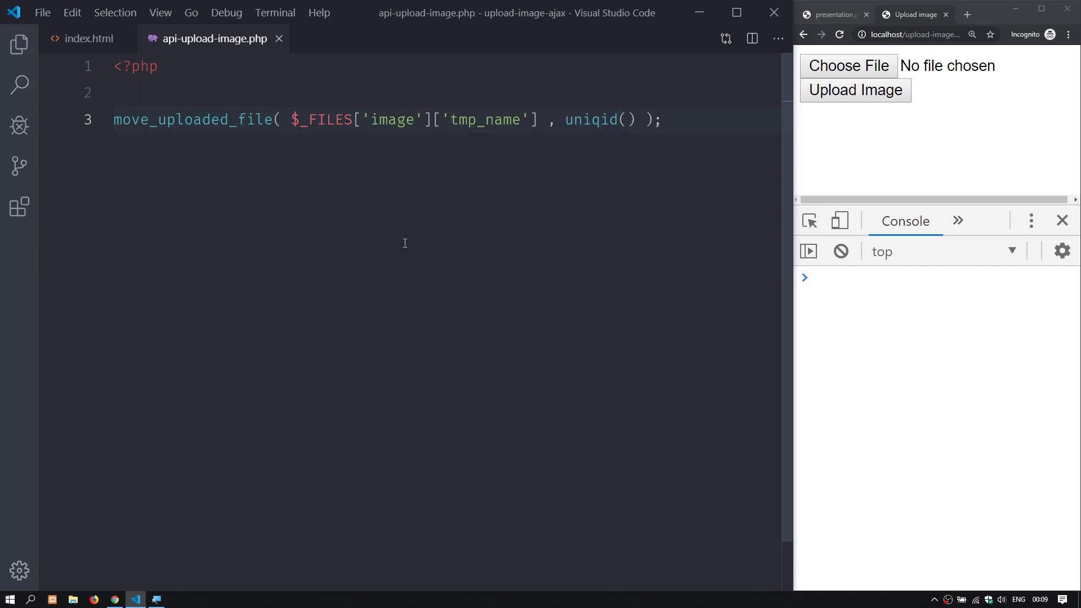
Step: Show the project Explorer, then choose 1.png in Chrome and upload it
{"action": "left_click", "coordinate": [19, 44]}
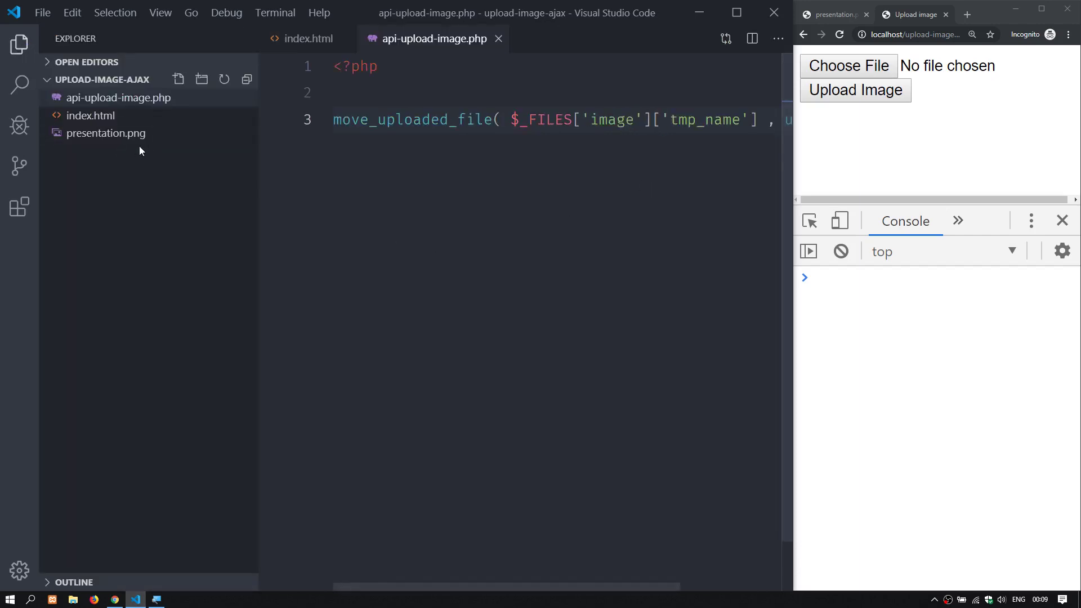
{"action": "left_click", "coordinate": [119, 186]}
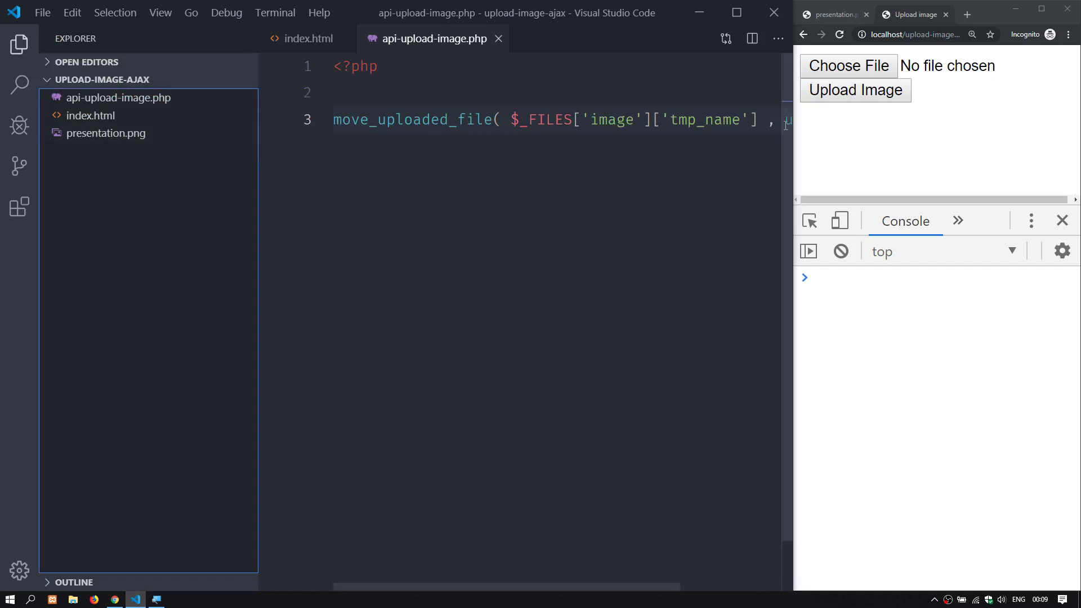
{"action": "left_click", "coordinate": [848, 66]}
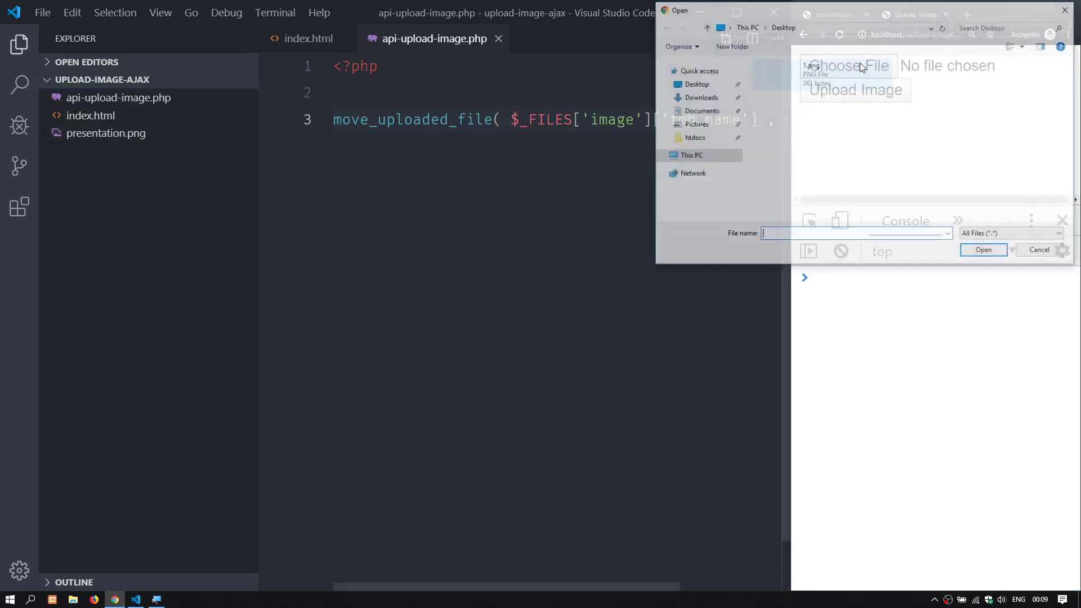
{"action": "left_click", "coordinate": [795, 75]}
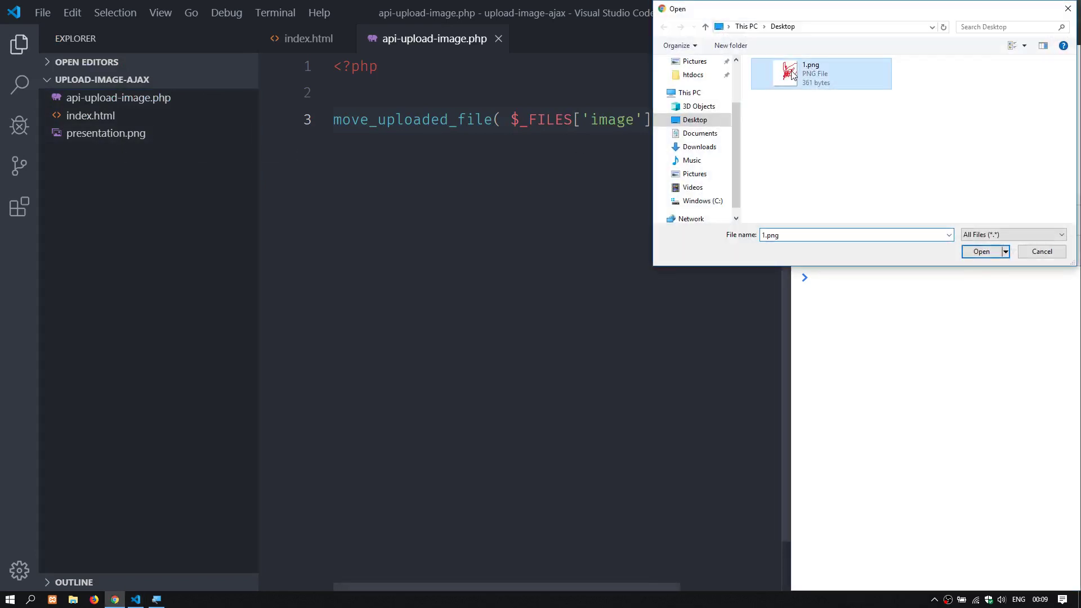
{"action": "left_click", "coordinate": [982, 252]}
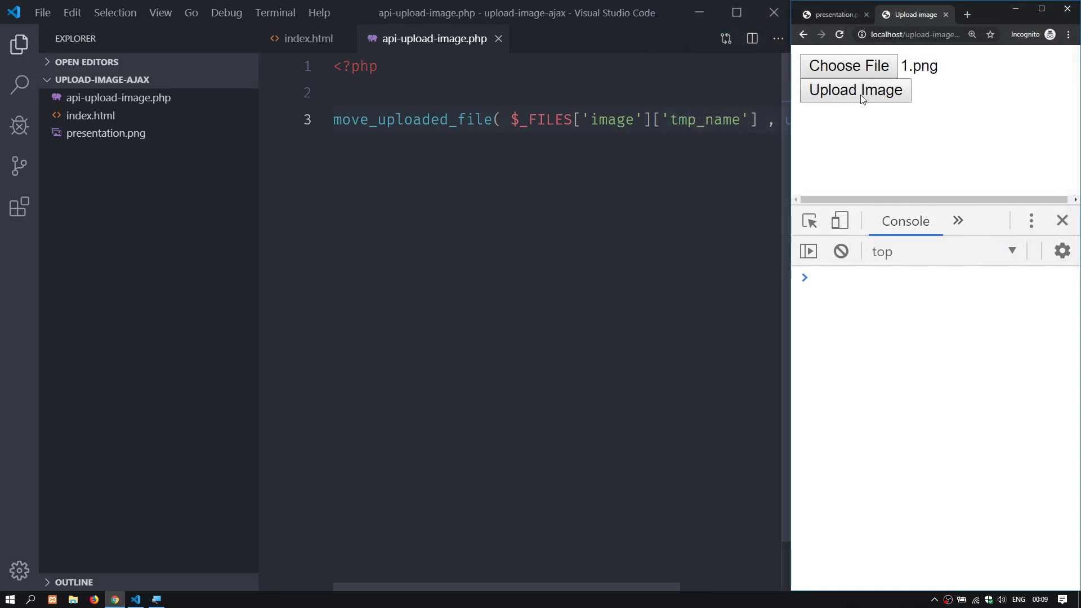
{"action": "mouse_move", "coordinate": [91, 116]}
{"action": "left_click", "coordinate": [859, 89]}
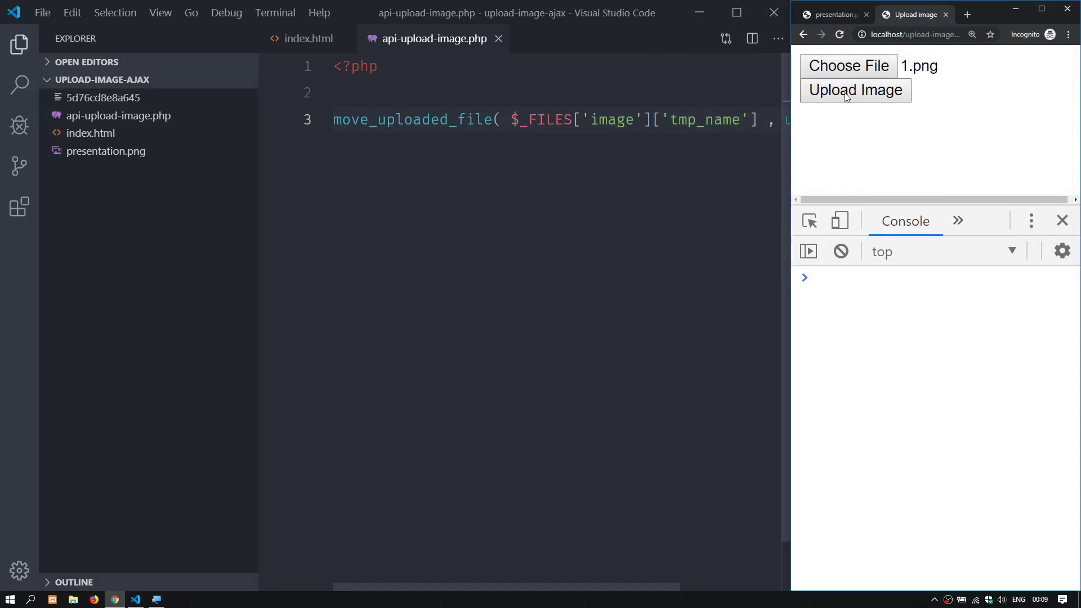
Step: Copy the name 5d76cd8e8a645 via Rename without changing it, then return to Chrome
{"action": "right_click", "coordinate": [105, 100]}
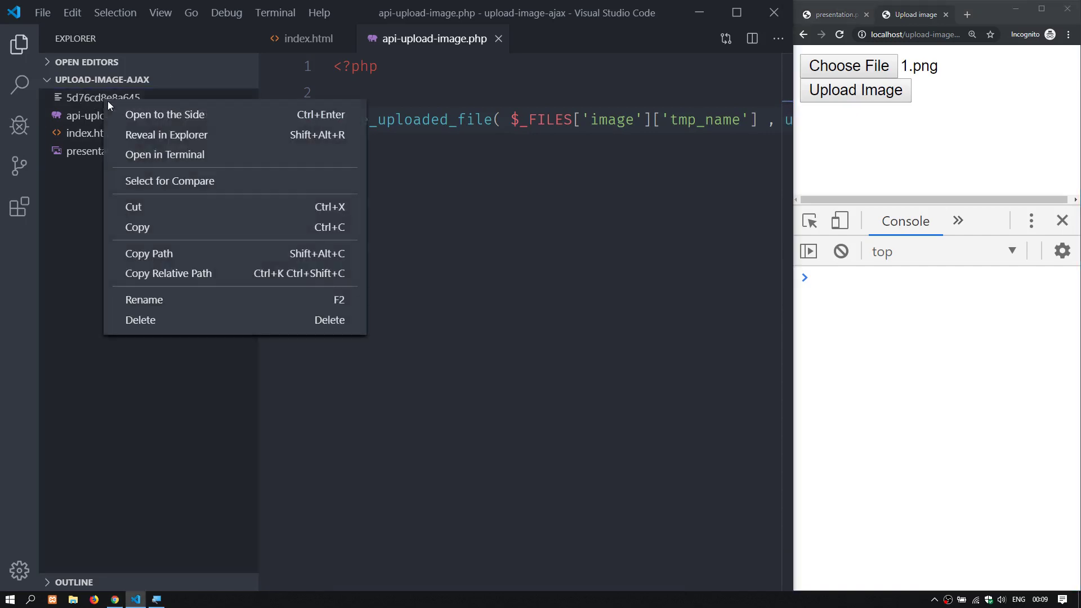
{"action": "left_click", "coordinate": [156, 300]}
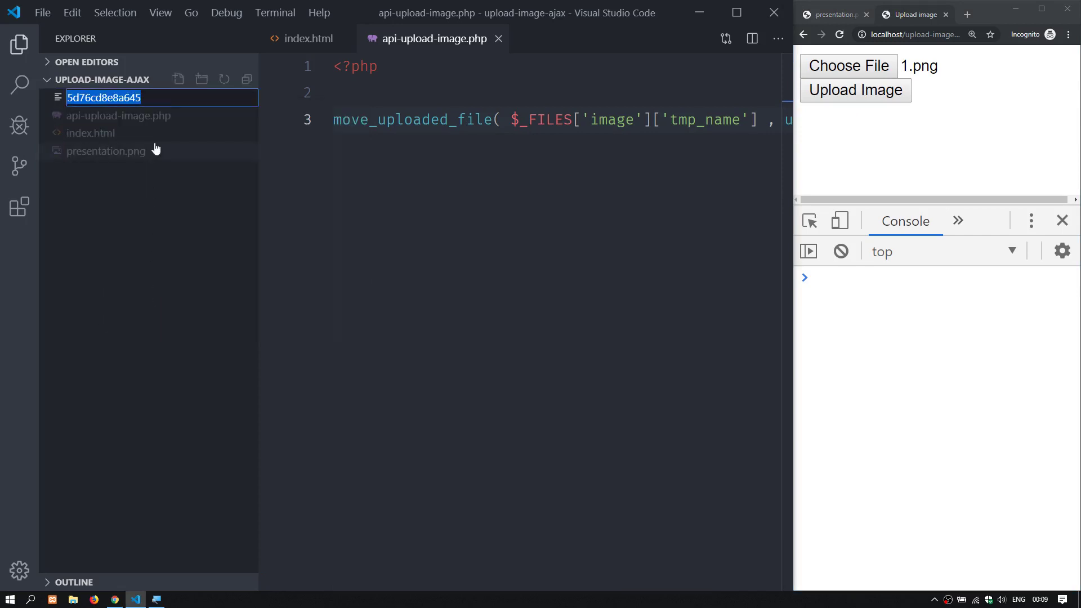
{"action": "left_click", "coordinate": [145, 209]}
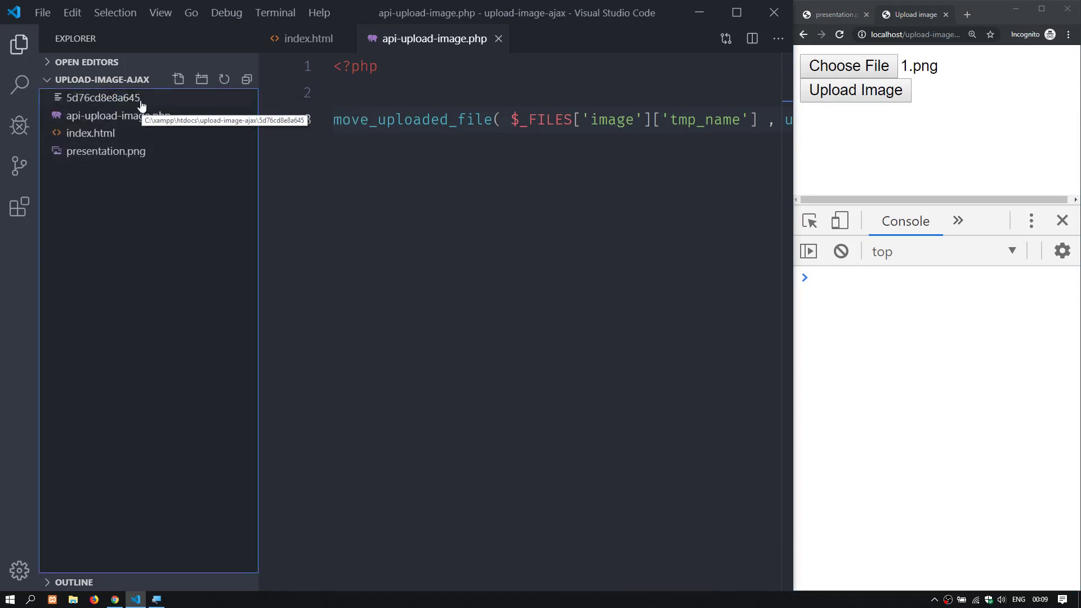
{"action": "key", "text": "alt+Tab"}
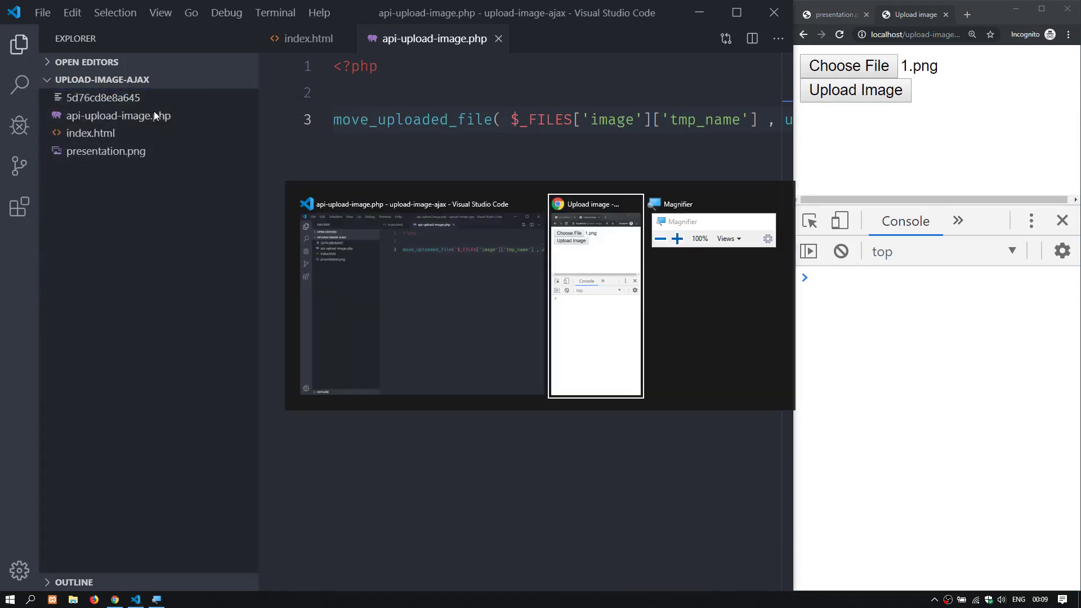
Step: Widen Chrome and load localhost/upload-image-ajax/5d76cd8e8a645 by replacing ?image= in the address
{"action": "left_click", "coordinate": [929, 33]}
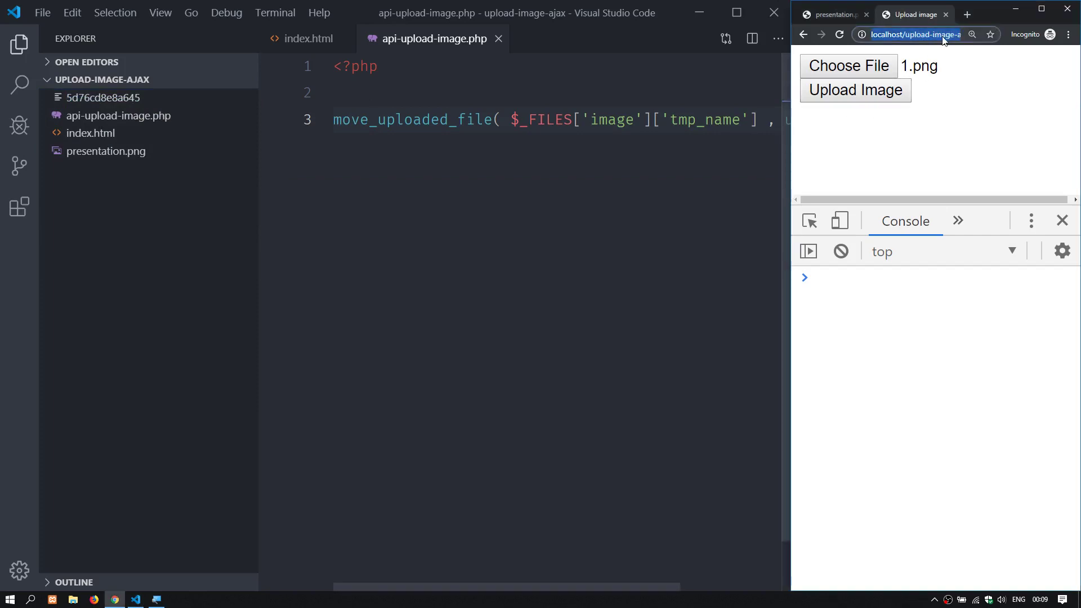
{"action": "left_click_drag", "start_coordinate": [791, 74], "coordinate": [414, 74]}
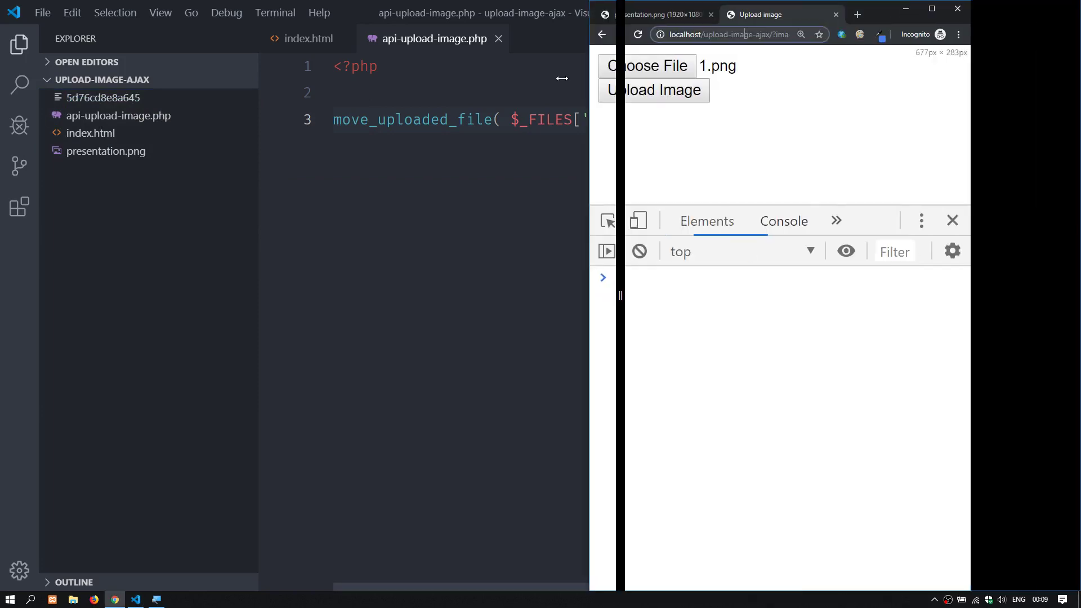
{"action": "left_click_drag", "start_coordinate": [599, 33], "coordinate": [642, 34]}
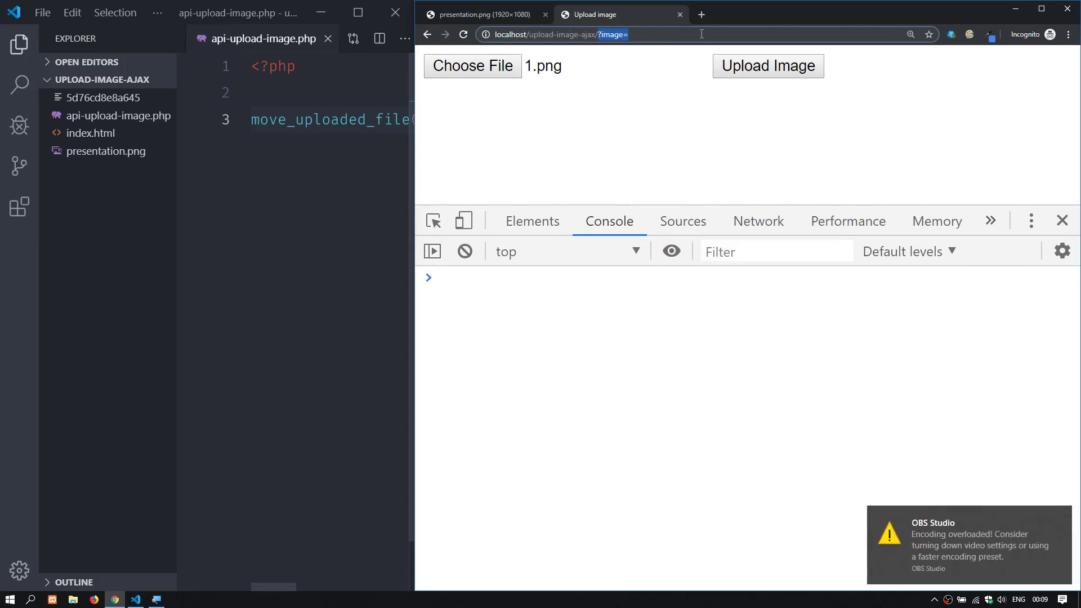
{"action": "key", "text": "BackSpace"}
{"action": "key", "text": "ctrl+v"}
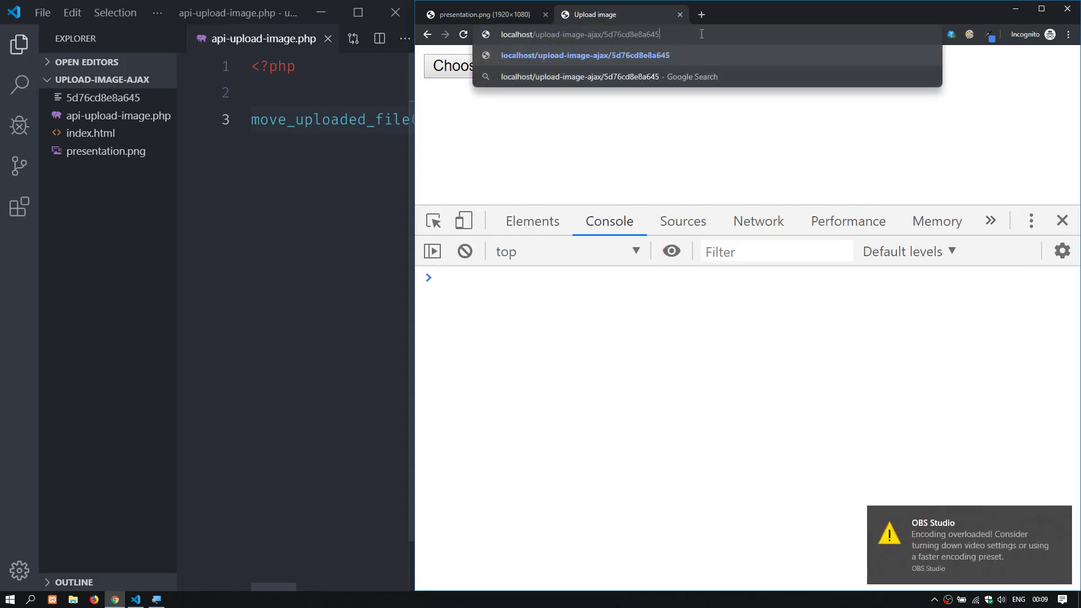
{"action": "key", "text": "Return"}
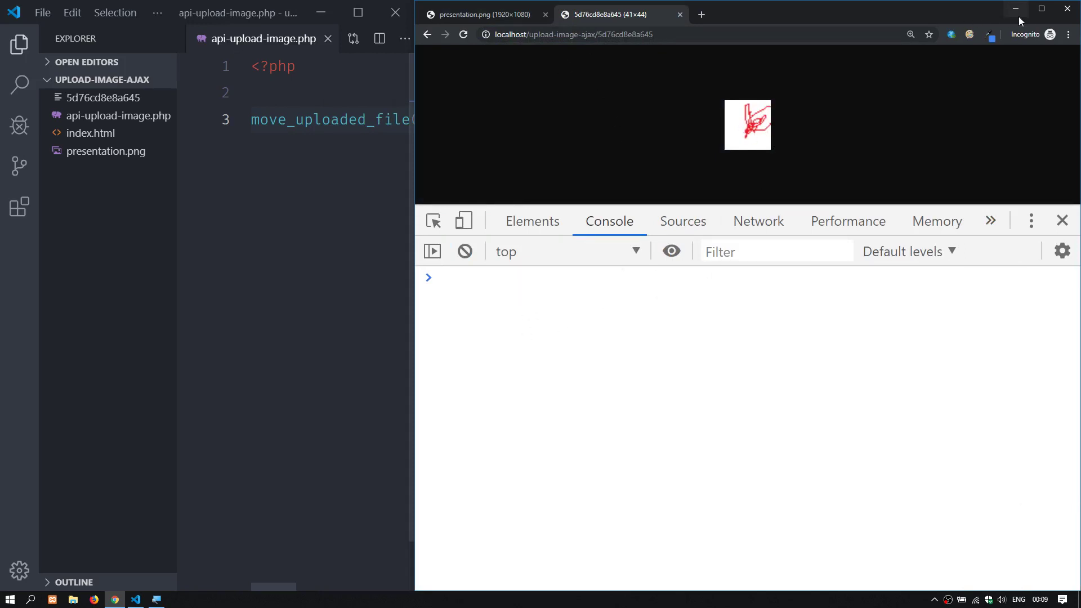
Step: Maximize Chrome and switch to the presentation.png tab
{"action": "left_click", "coordinate": [1041, 10]}
{"action": "left_click", "coordinate": [68, 9]}
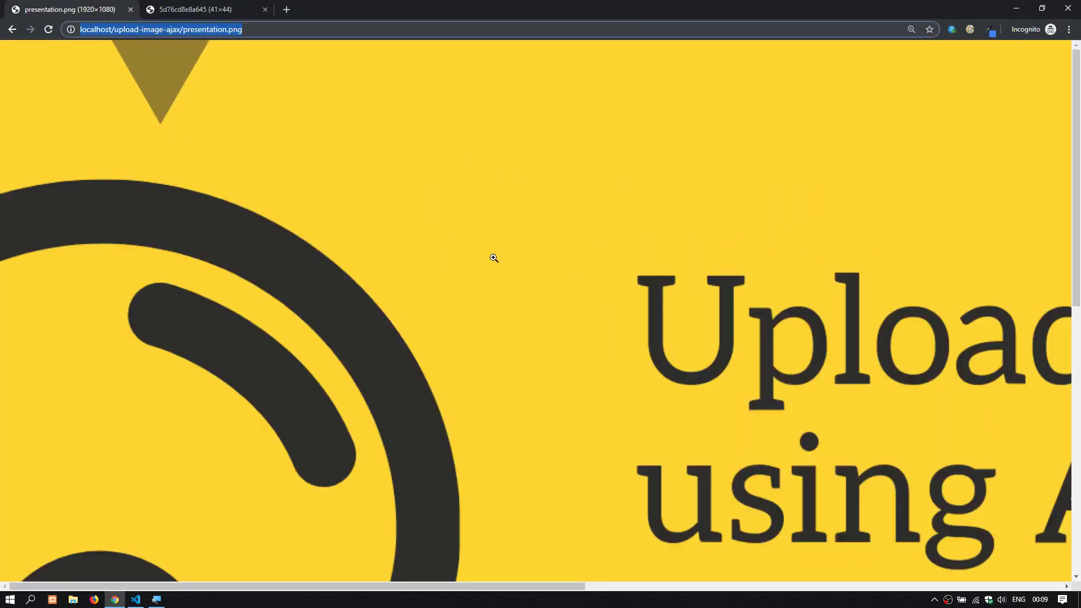
{"action": "scroll", "coordinate": [550, 262], "scroll_direction": "down", "scroll_amount": 2}
{"action": "scroll", "coordinate": [549, 262], "scroll_direction": "down", "scroll_amount": 2, "text": "ctrl"}
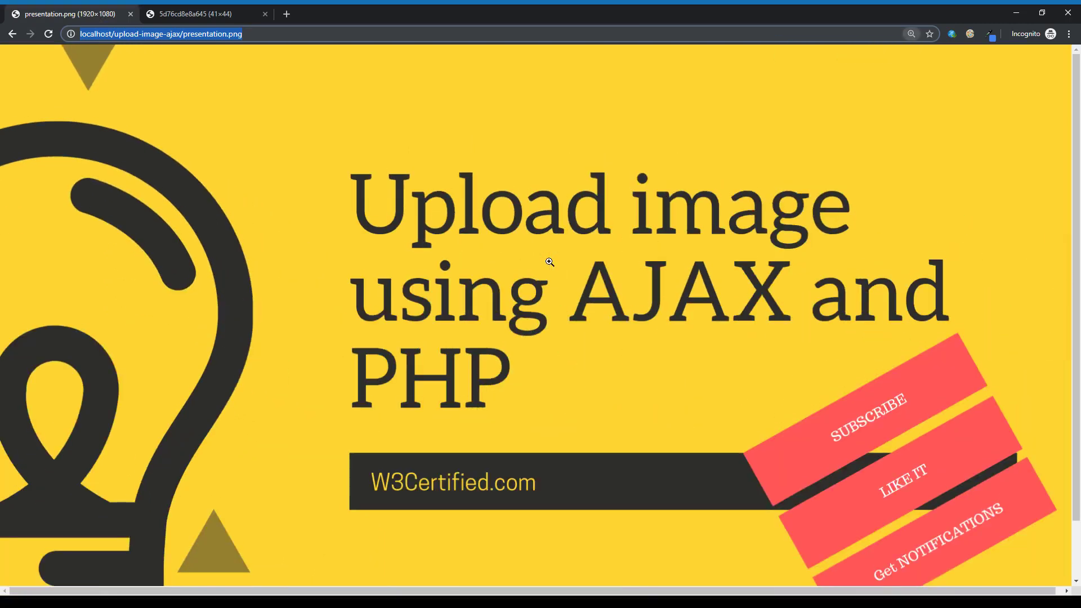